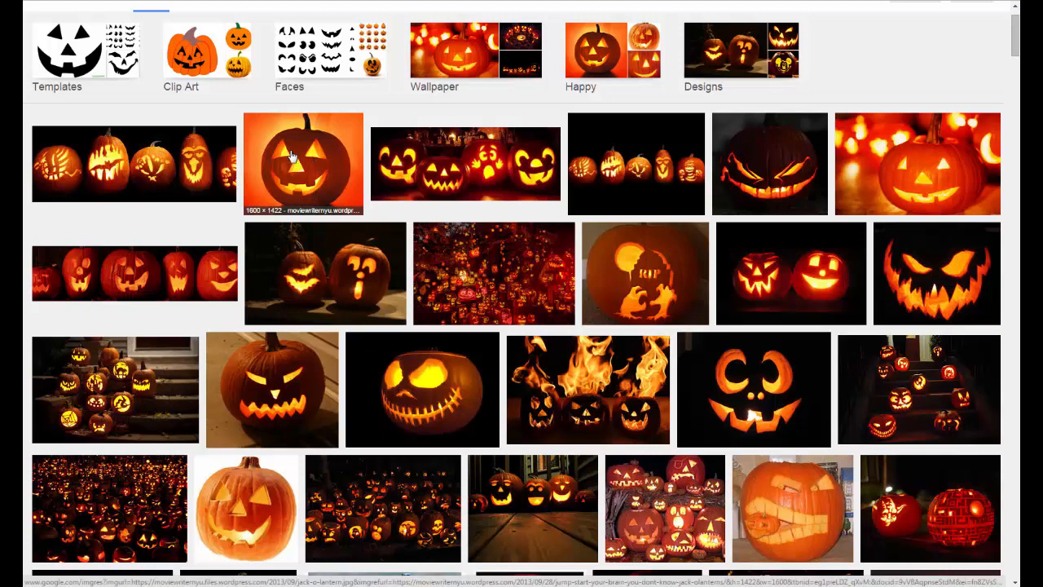
# Browse the jack-o'-lantern image results for pumpkin face ideas.
pyautogui.rightClick(312, 192)
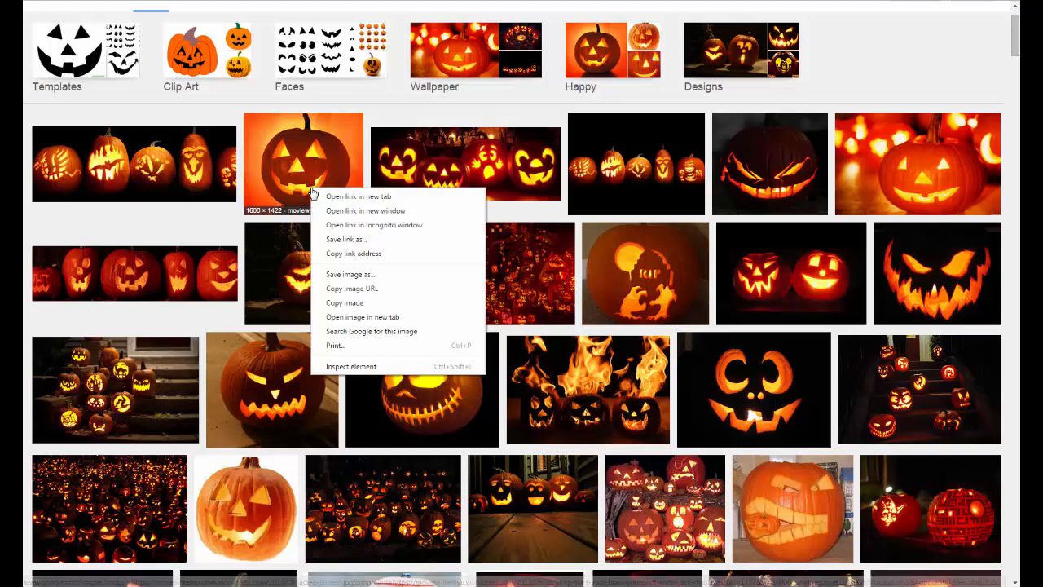
pyautogui.click(239, 210)
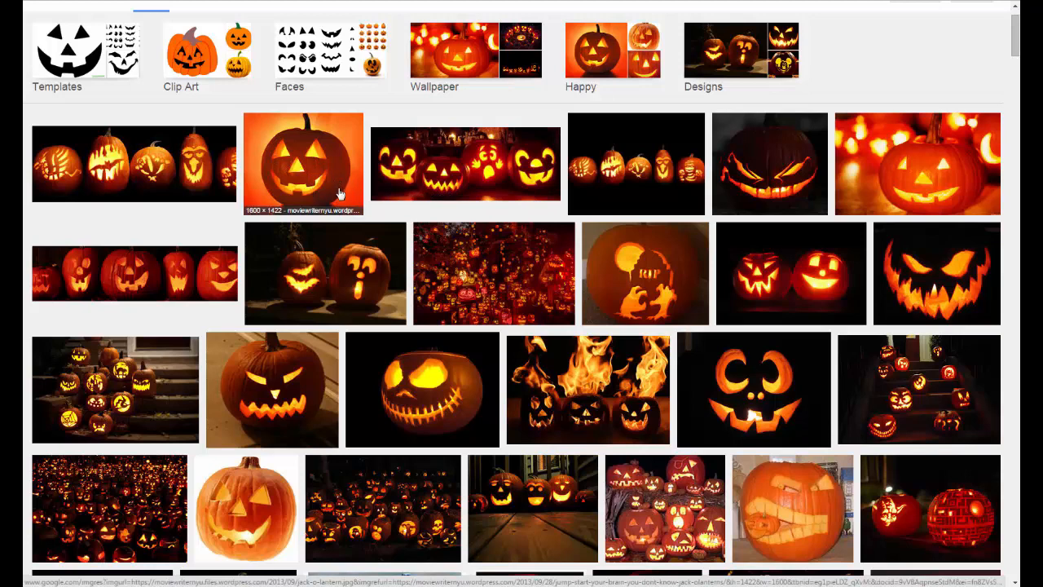
pyautogui.scroll(-3, 378, 282)
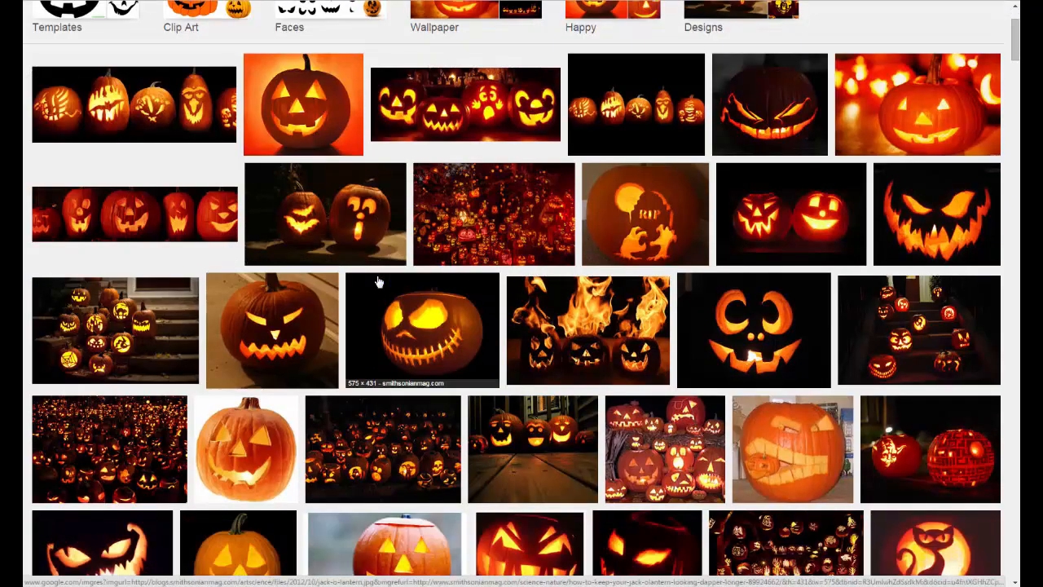
pyautogui.scroll(-2, 377, 282)
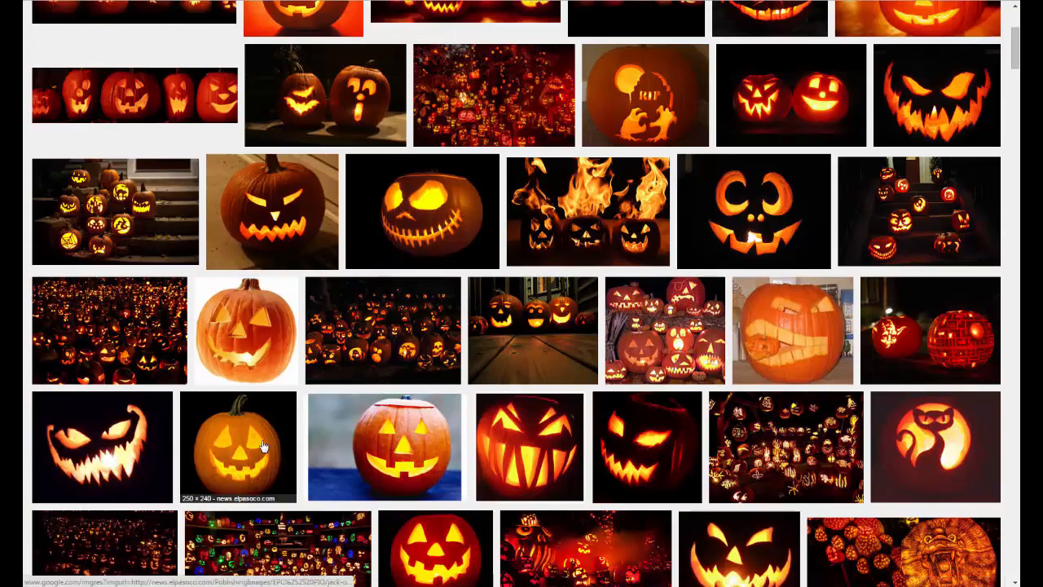
pyautogui.scroll(2, 440, 469)
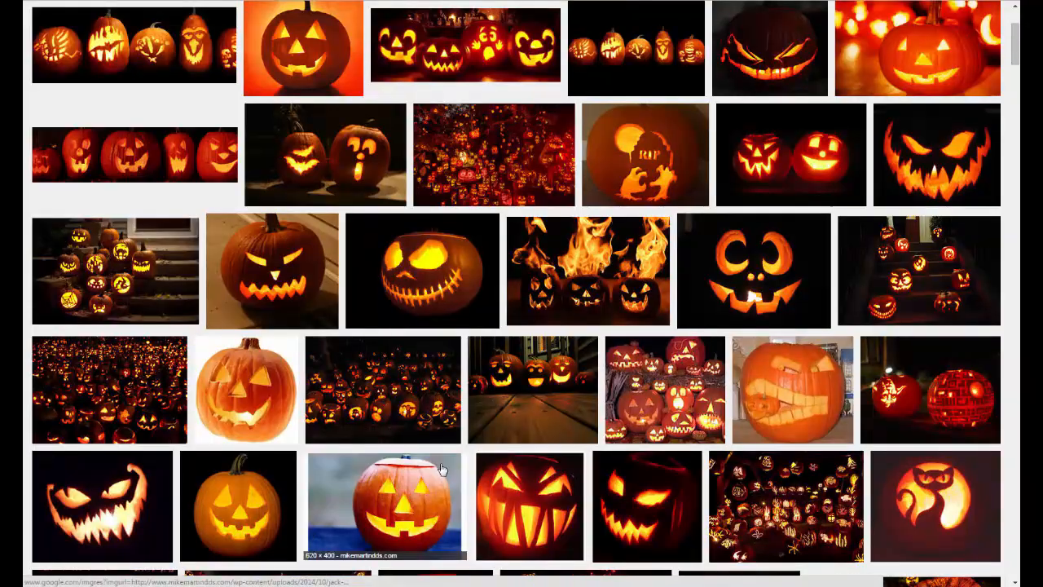
pyautogui.scroll(4, 440, 469)
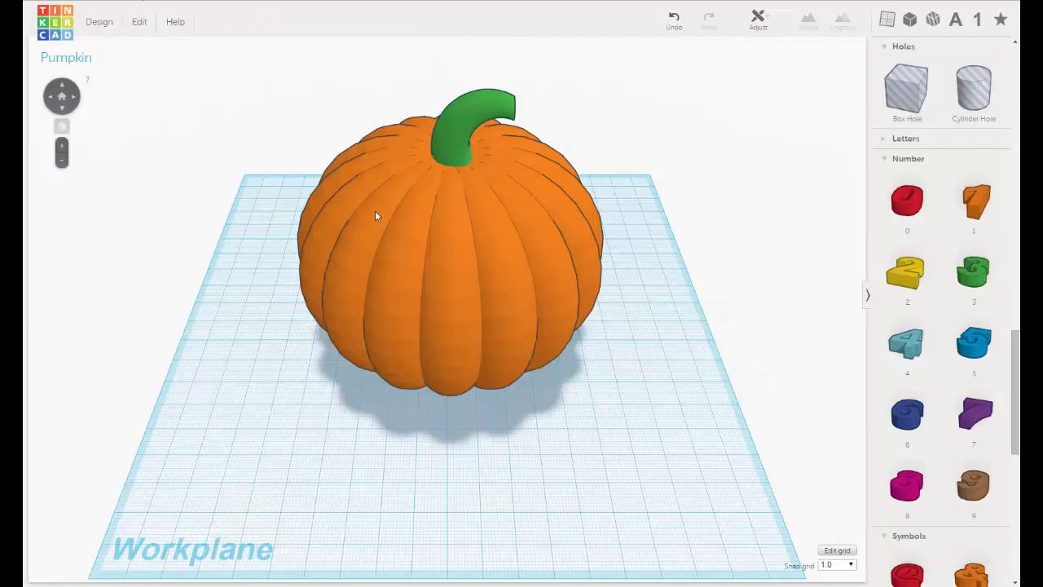
# Add a Roof shape to the workplane beside the pumpkin.
pyautogui.moveTo(448, 281); pyautogui.dragTo(496, 216, button='right')
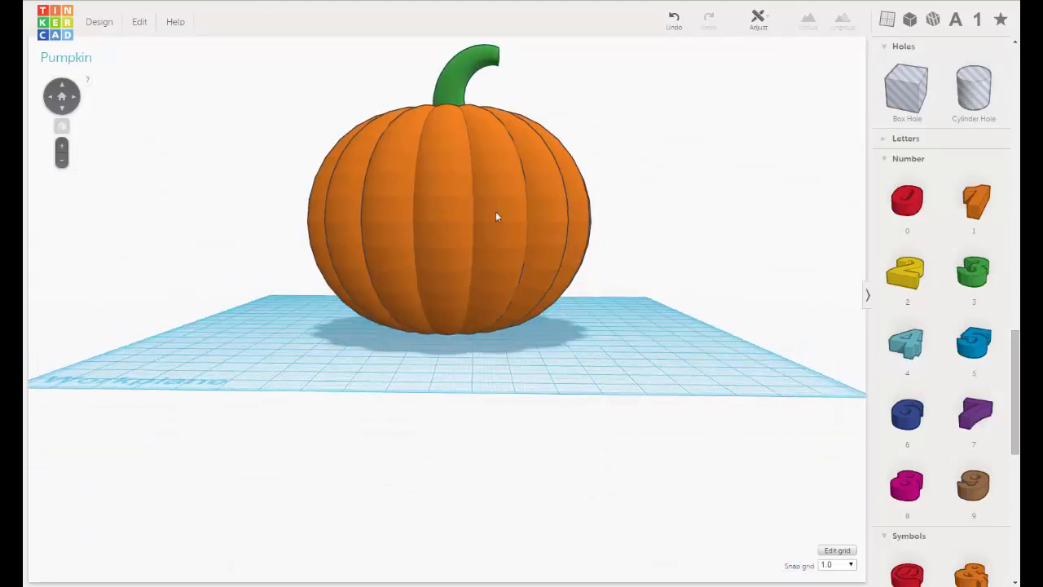
pyautogui.click(885, 159)
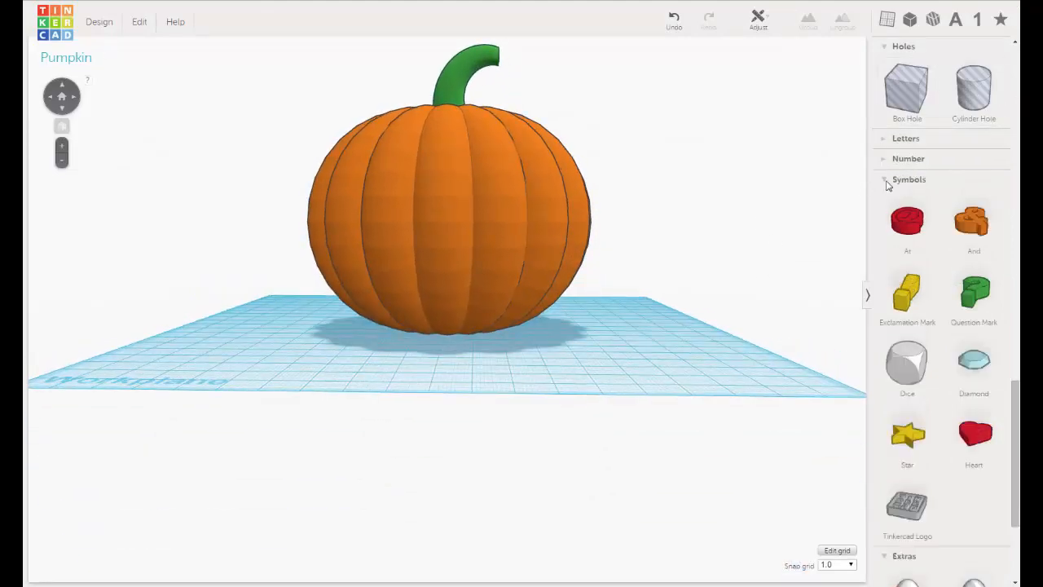
pyautogui.click(886, 180)
pyautogui.scroll(3, 962, 183)
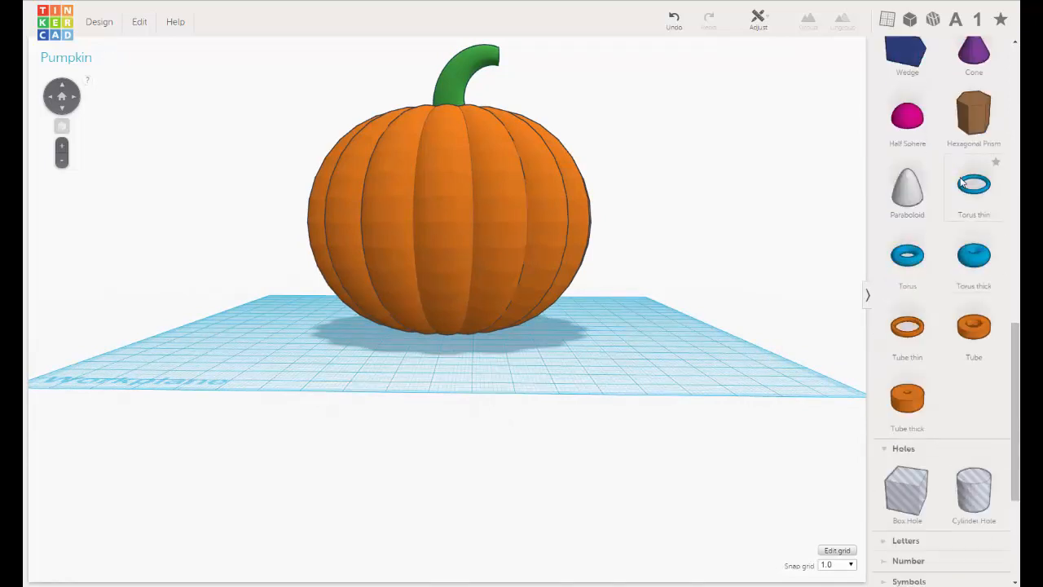
pyautogui.scroll(3, 962, 183)
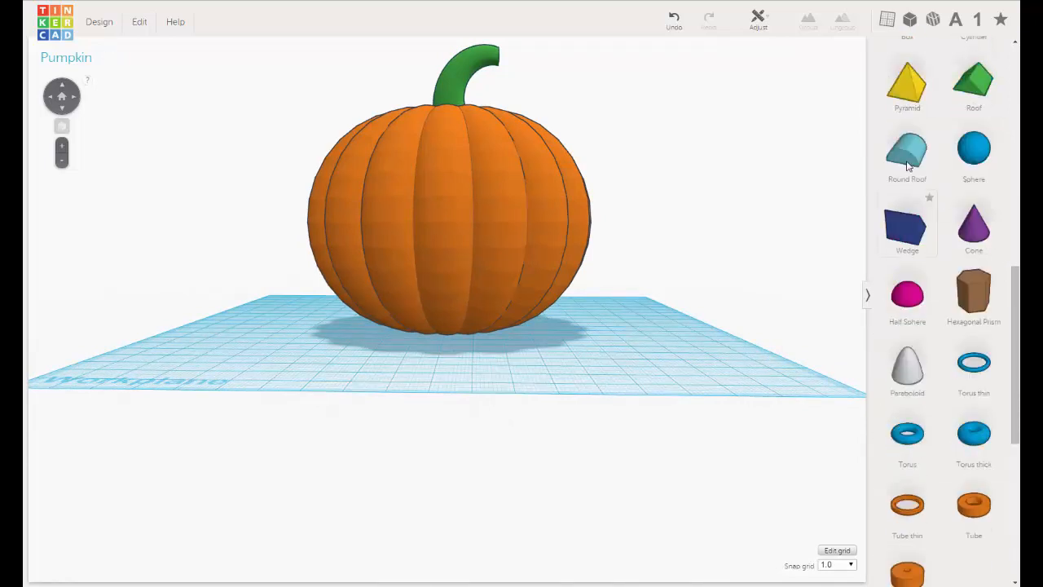
pyautogui.scroll(1, 907, 166)
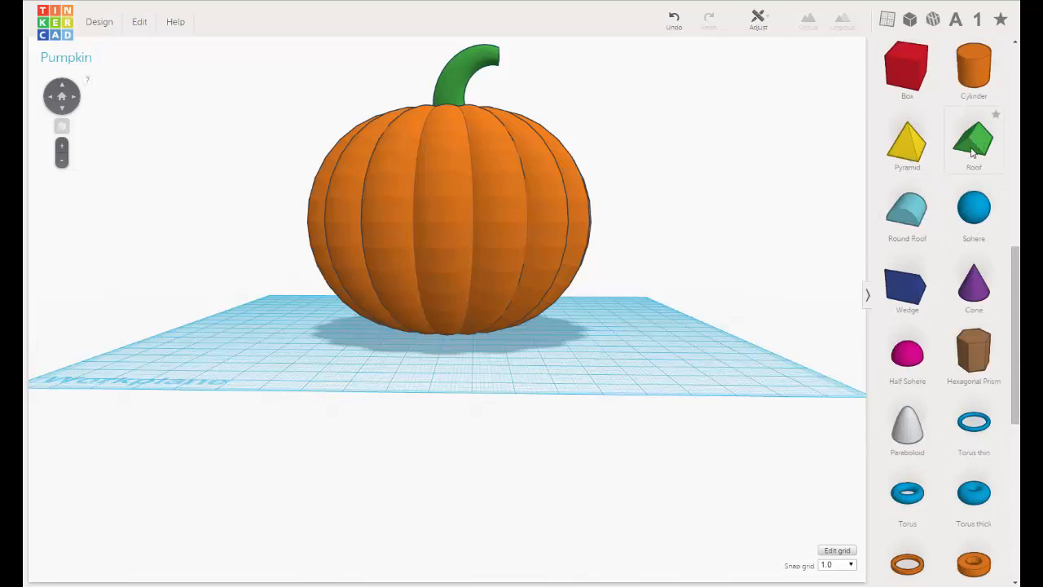
pyautogui.moveTo(973, 151); pyautogui.dragTo(607, 361)
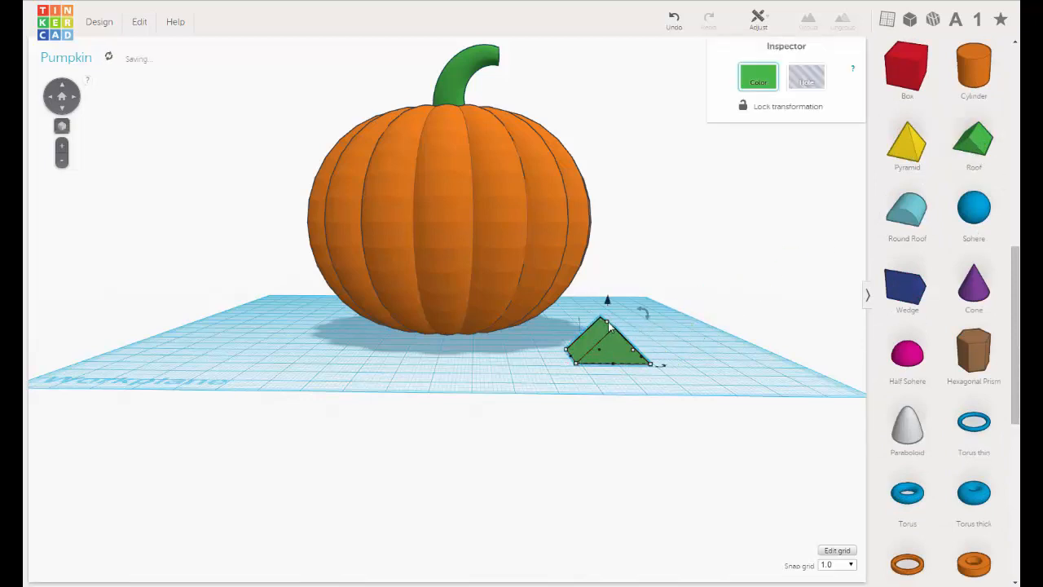
# Raise the roof shape to eye height and position it partly embedded in the pumpkin's front, off-center, as one triangular eye.
pyautogui.moveTo(614, 309); pyautogui.dragTo(615, 96)
pyautogui.moveTo(621, 160); pyautogui.dragTo(662, 293, button='right')
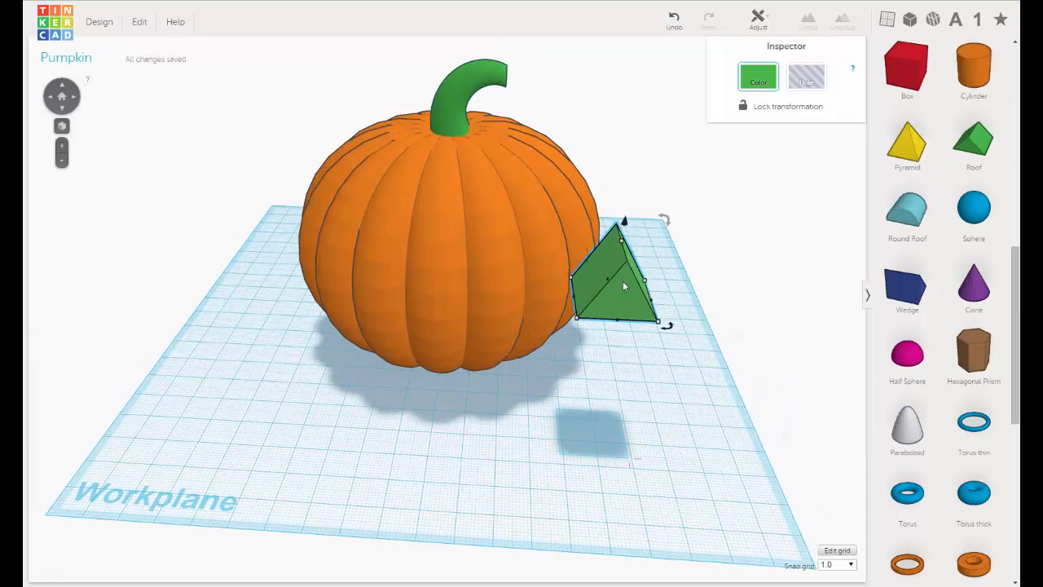
pyautogui.moveTo(625, 286); pyautogui.dragTo(507, 245)
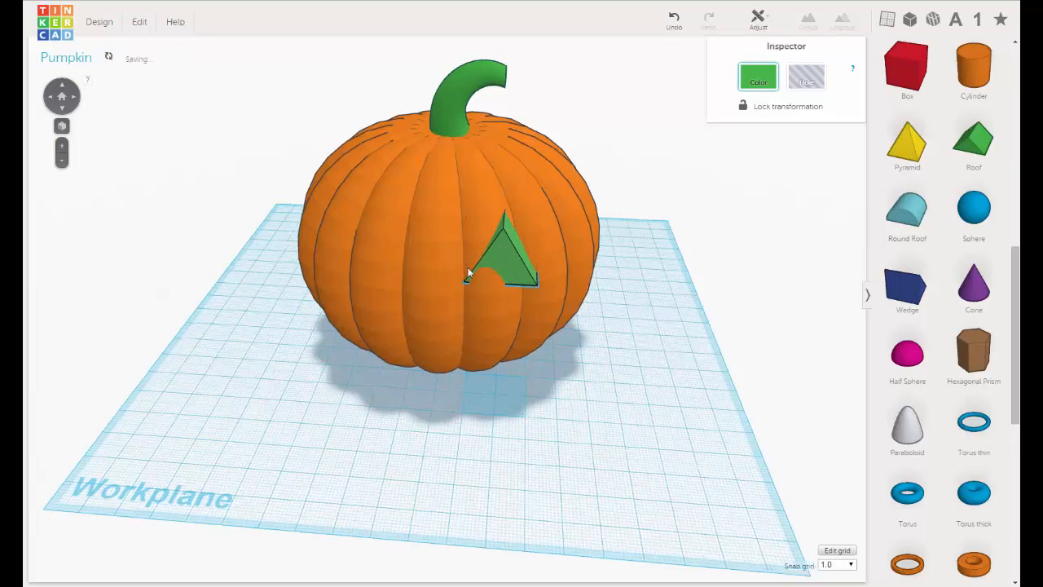
pyautogui.moveTo(469, 273); pyautogui.dragTo(355, 277, button='right')
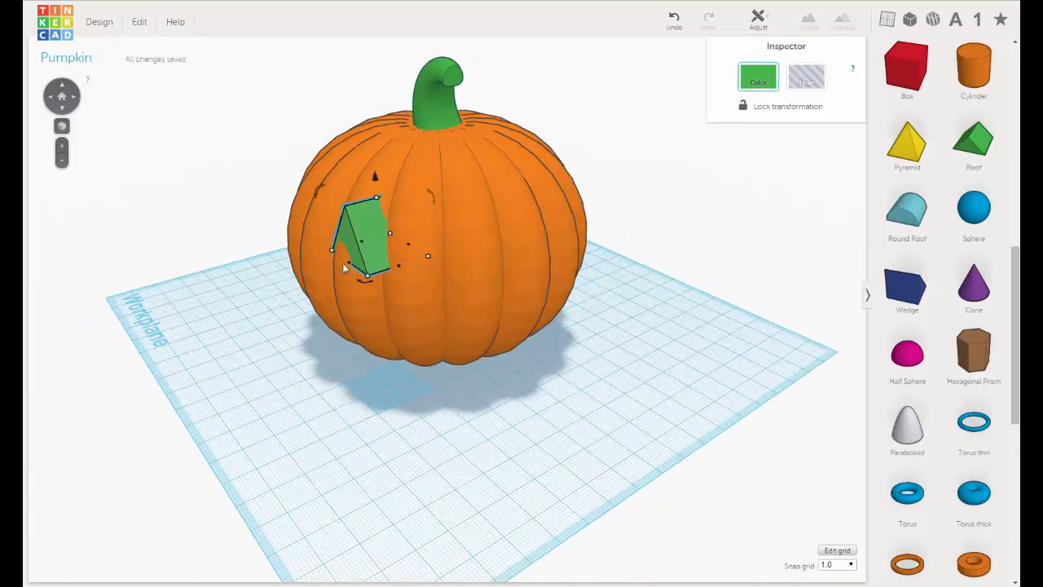
pyautogui.moveTo(351, 265); pyautogui.dragTo(306, 290)
pyautogui.moveTo(305, 289); pyautogui.dragTo(533, 235, button='right')
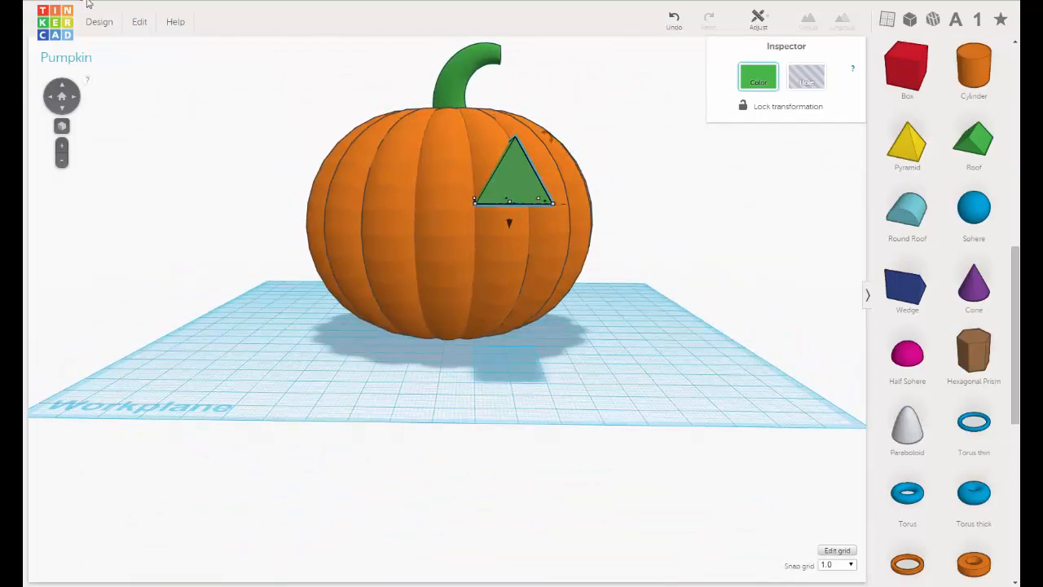
# Duplicate the triangular eye and shift the copy sideways across the pumpkin's front to form the second eye.
pyautogui.click(138, 23)
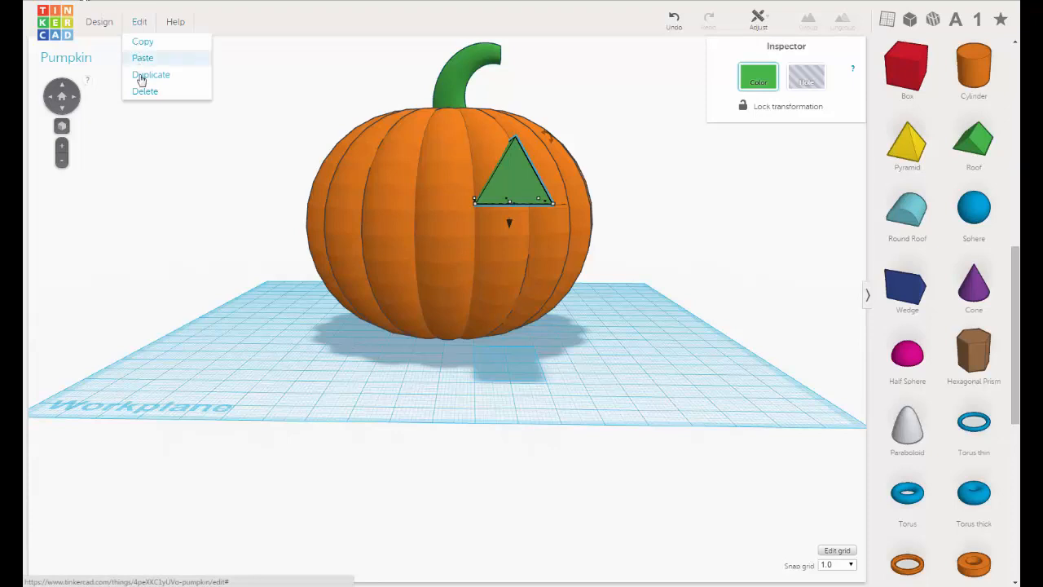
pyautogui.click(146, 75)
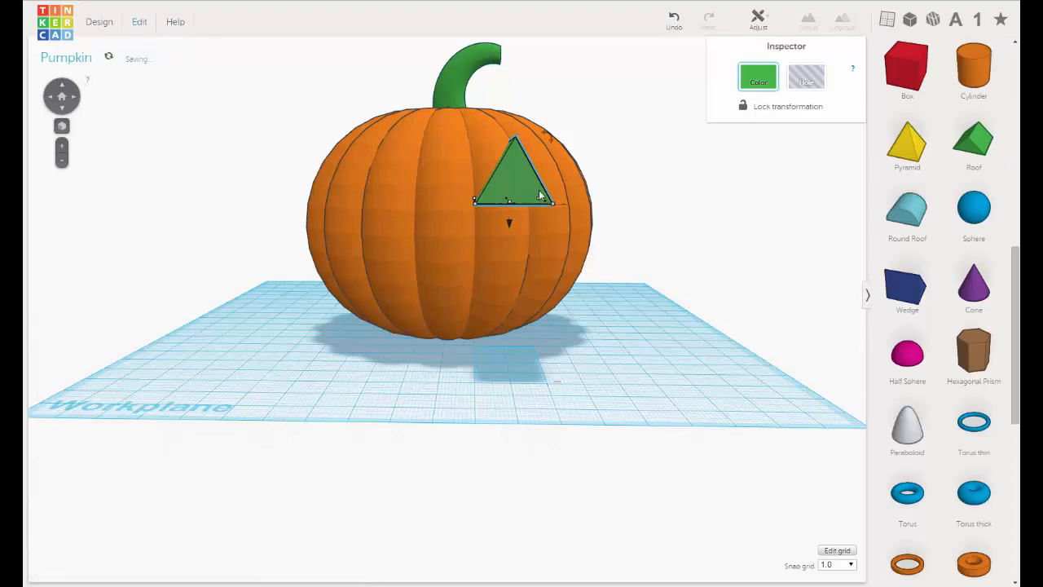
pyautogui.press('Left')
pyautogui.press('Left')
pyautogui.press('Left')
pyautogui.press('Left')
pyautogui.press('Left')
pyautogui.press('Left')
pyautogui.press('Left')
pyautogui.press('Left')
pyautogui.press('Left')
pyautogui.press('Left')
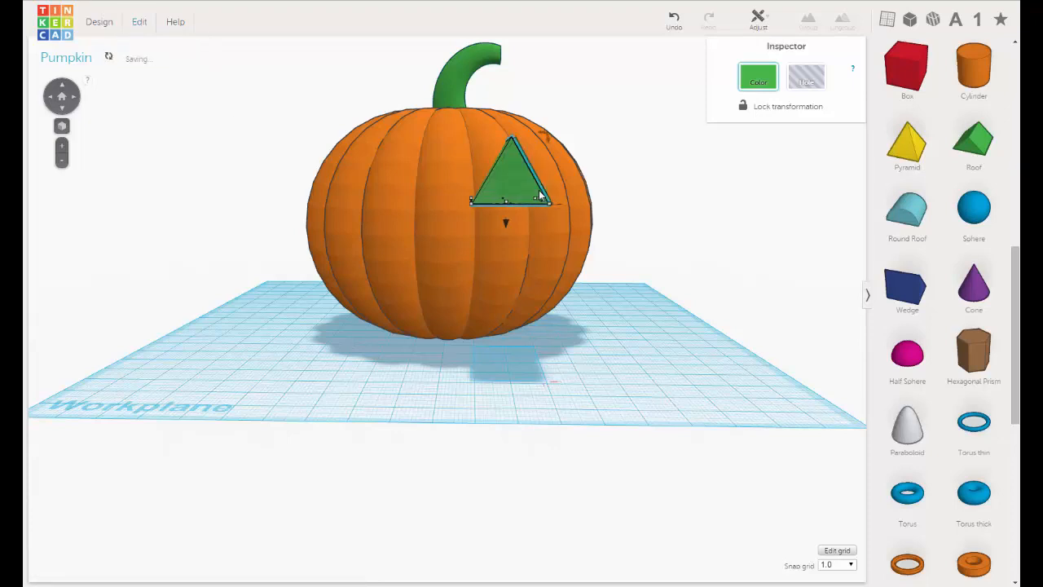
pyautogui.press('Left')
pyautogui.press('Left')
pyautogui.press('Left')
pyautogui.press('Left')
pyautogui.press('Left')
pyautogui.press('Left')
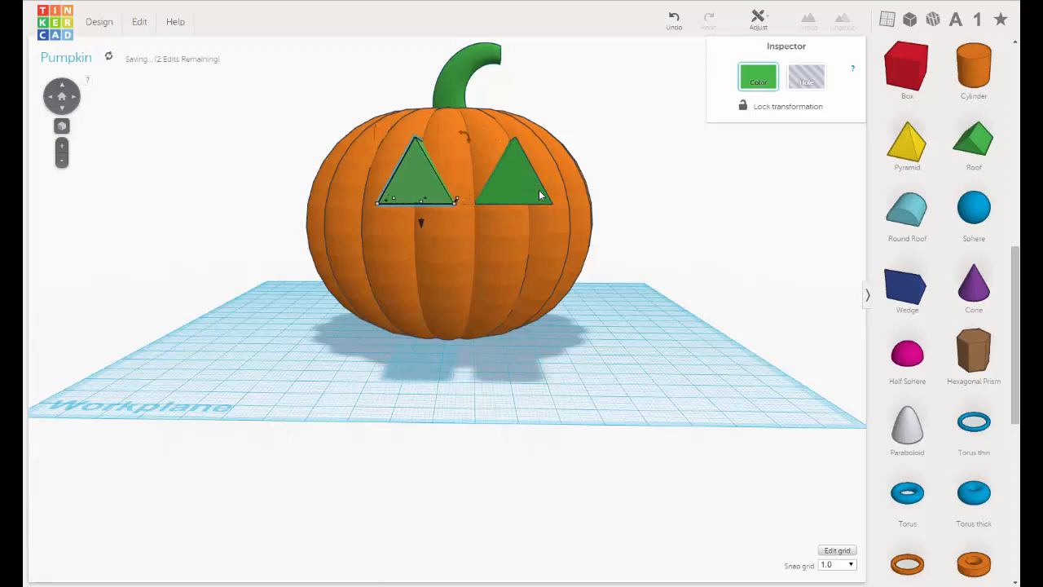
pyautogui.press('Left')
pyautogui.press('Left')
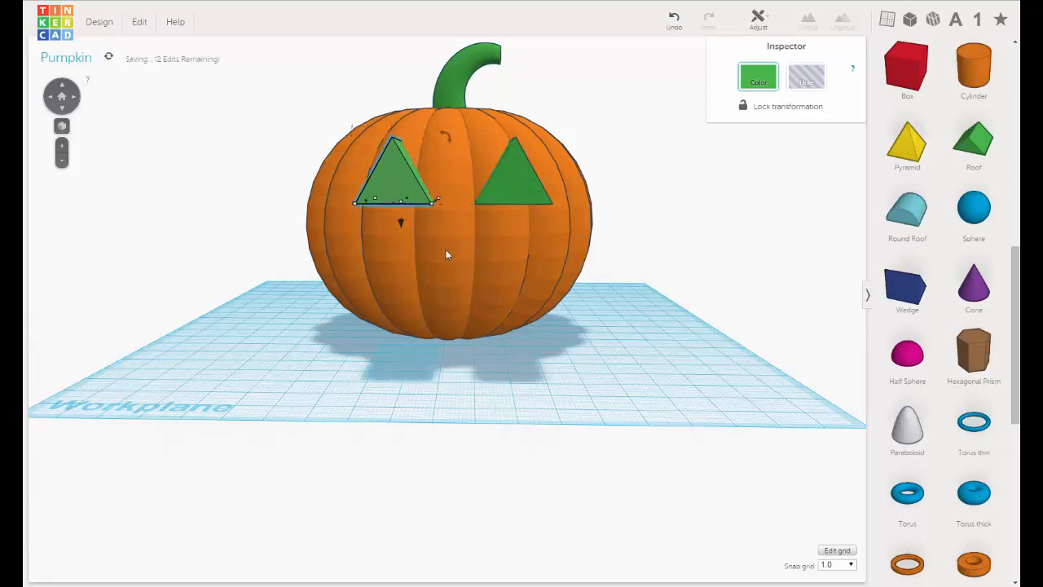
pyautogui.moveTo(445, 252)
pyautogui.mouseDown(button='right')
pyautogui.moveTo(310, 293)
pyautogui.moveTo(293, 281)
pyautogui.moveTo(432, 247)
pyautogui.moveTo(421, 265)
pyautogui.moveTo(402, 263)
pyautogui.moveTo(453, 245)
pyautogui.mouseUp(button='right')
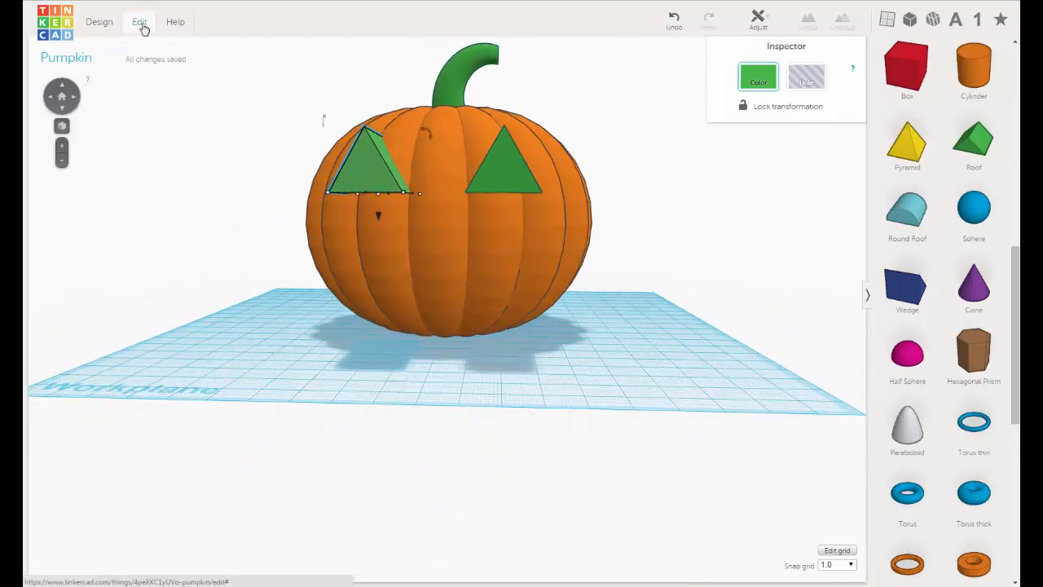
pyautogui.click(140, 28)
pyautogui.click(143, 76)
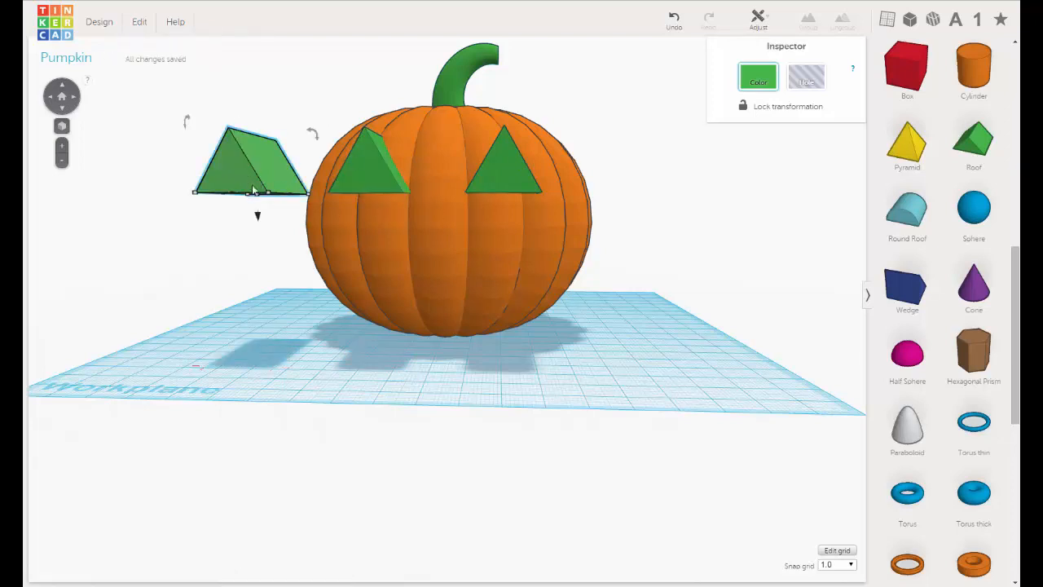
pyautogui.moveTo(253, 190); pyautogui.dragTo(389, 180)
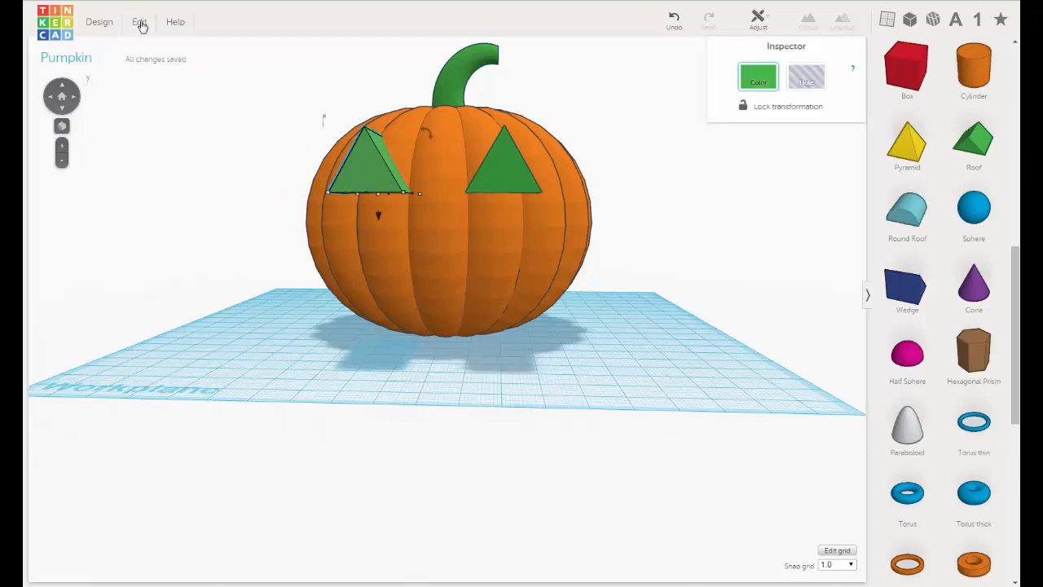
# Duplicate the second eye and place the copy lower, between the two eyes, as a triangular nose.
pyautogui.click(140, 23)
pyautogui.click(147, 74)
pyautogui.moveTo(378, 217); pyautogui.dragTo(390, 286)
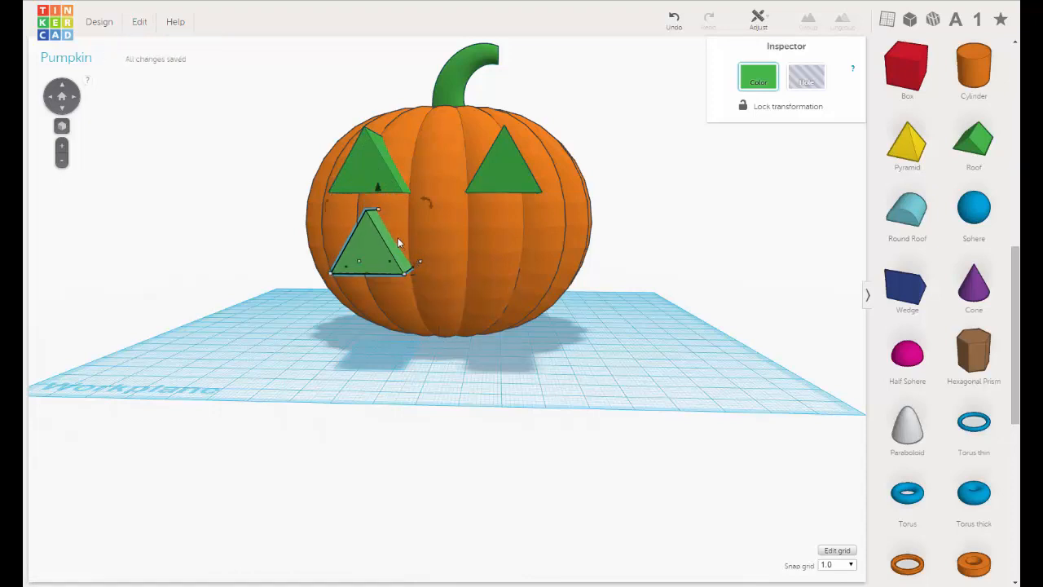
pyautogui.press('Right')
pyautogui.press('Right')
pyautogui.press('Right')
pyautogui.press('Right')
pyautogui.press('Right')
pyautogui.press('Right')
pyautogui.press('Right')
pyautogui.press('Right')
pyautogui.press('Right')
pyautogui.press('Right')
pyautogui.press('Right')
pyautogui.press('Right')
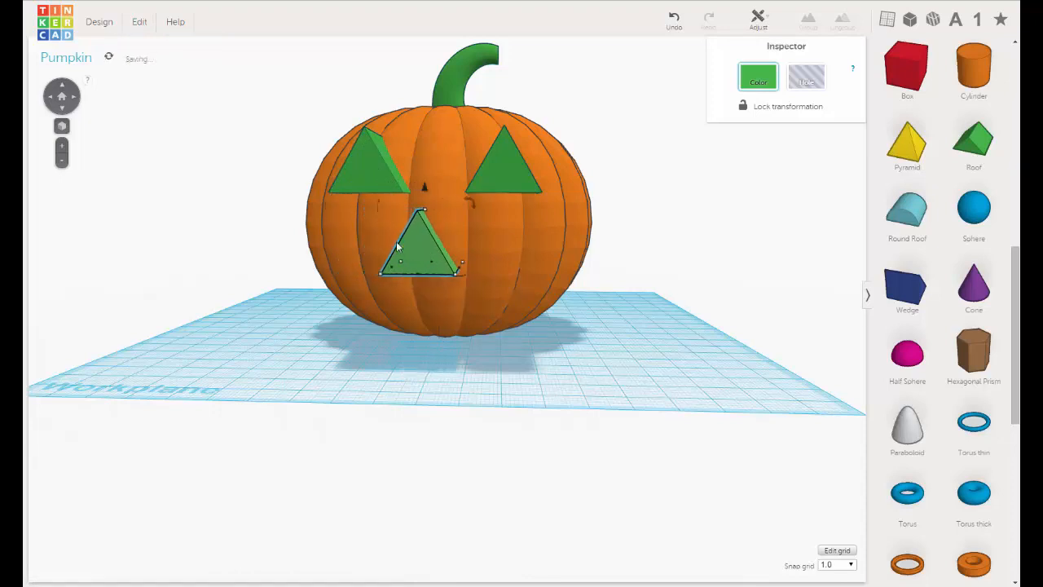
pyautogui.press('Right')
pyautogui.press('Right')
# Nudge the nose sideways to center it between the eyes and raise it slightly.
pyautogui.moveTo(362, 271)
pyautogui.mouseDown(button='right')
pyautogui.moveTo(372, 260)
pyautogui.moveTo(359, 265)
pyautogui.mouseUp(button='right')
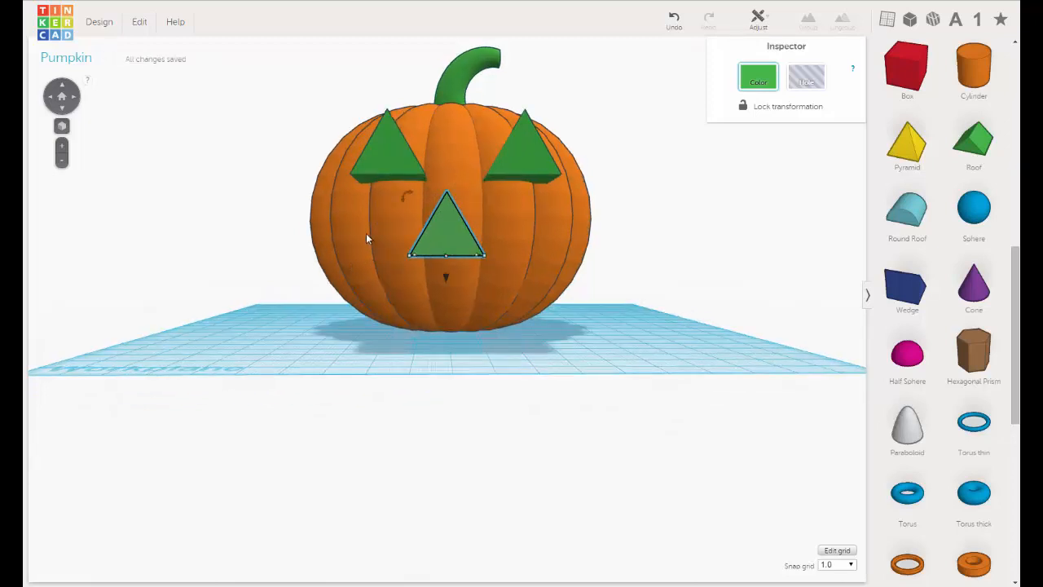
pyautogui.press('Right')
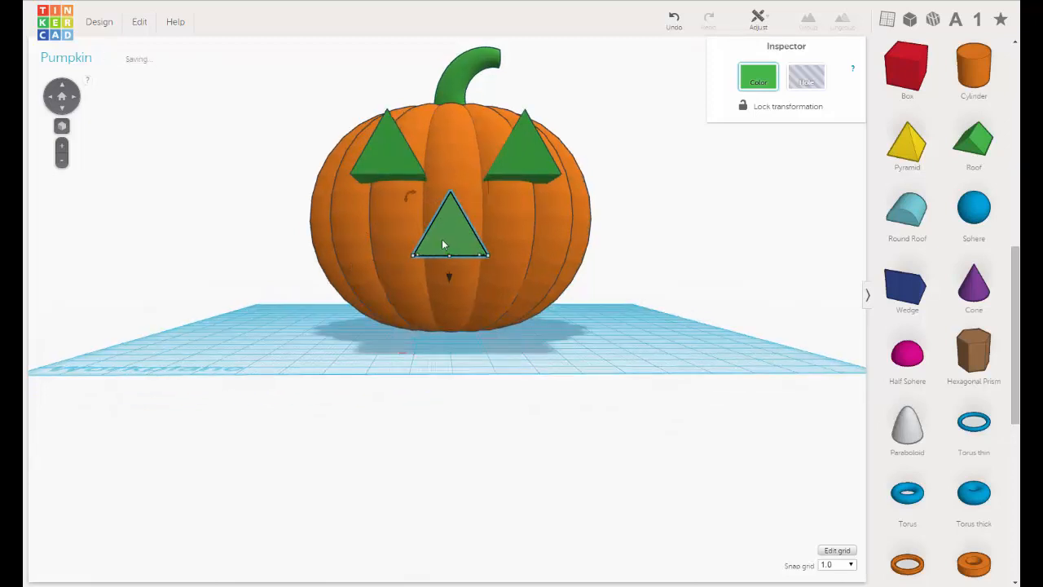
pyautogui.moveTo(450, 277); pyautogui.dragTo(453, 260)
pyautogui.moveTo(483, 230); pyautogui.dragTo(479, 241, button='right')
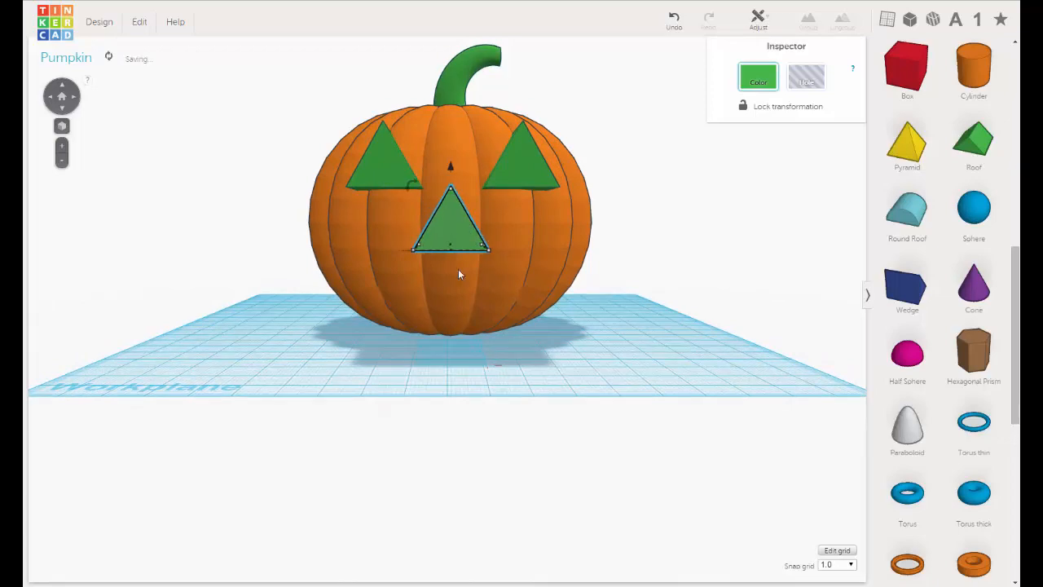
# Turn the pumpkin body into a hole to see how deep the face shapes reach.
pyautogui.moveTo(459, 269); pyautogui.dragTo(430, 157, button='right')
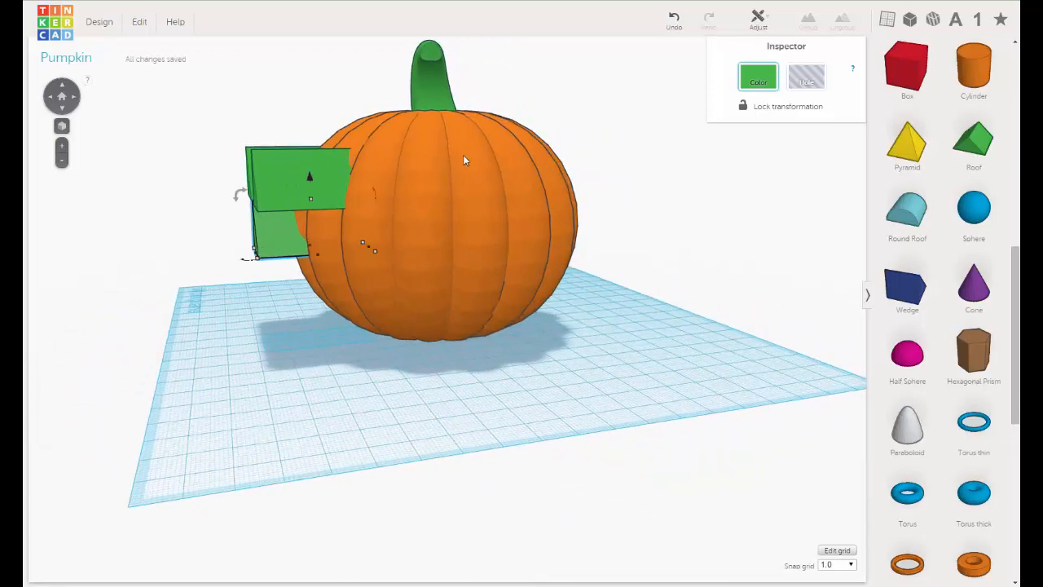
pyautogui.click(463, 155)
pyautogui.click(806, 76)
# Select both eye shapes together and push them deeper into the pumpkin wall.
pyautogui.moveTo(633, 256); pyautogui.dragTo(514, 244, button='right')
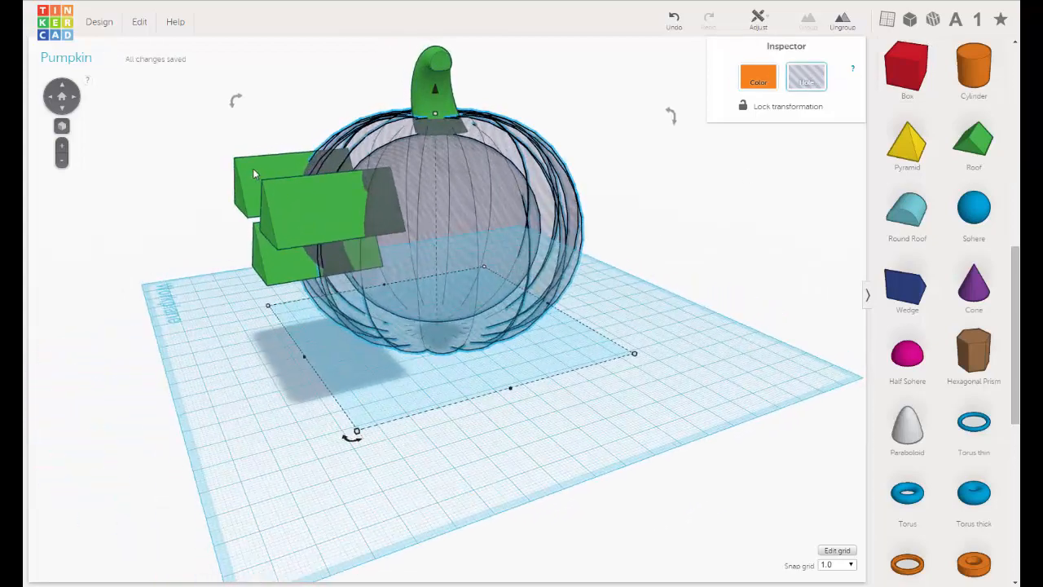
pyautogui.click(253, 168)
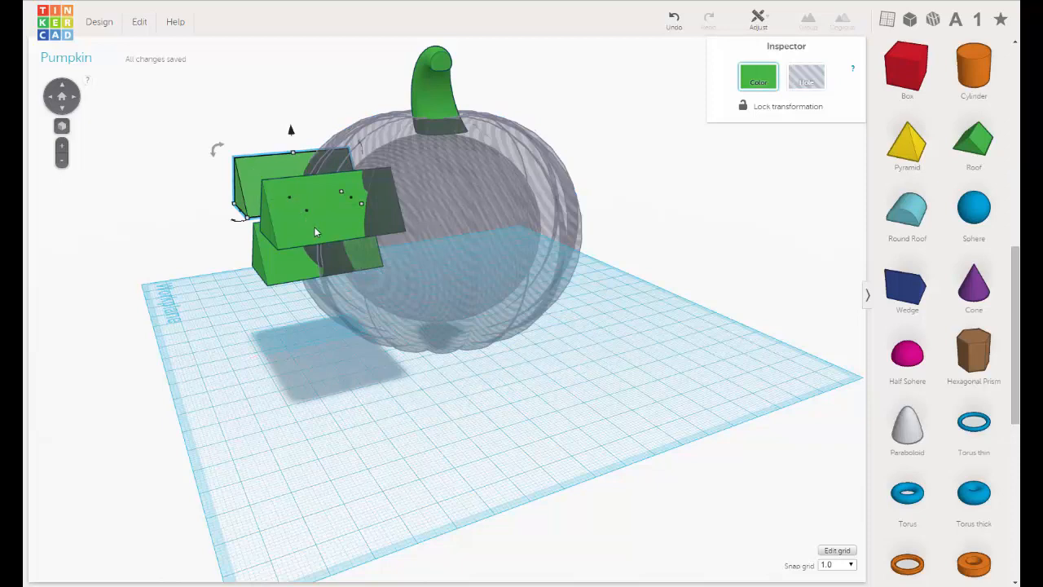
pyautogui.keyDown('shift'); pyautogui.click(315, 230); pyautogui.keyUp('shift')
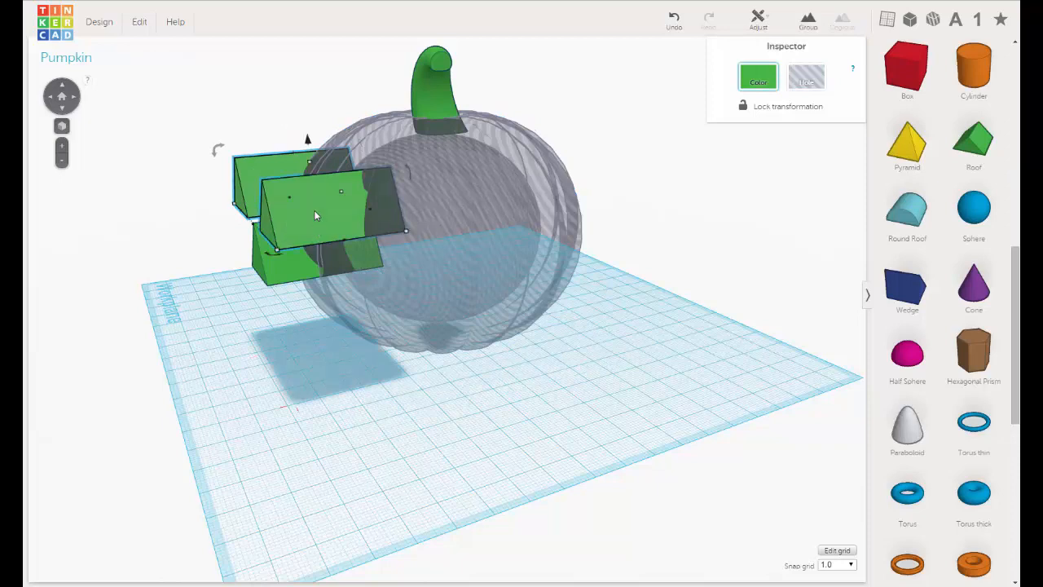
pyautogui.press('Right')
pyautogui.press('Right')
pyautogui.press('Right')
pyautogui.press('Right')
pyautogui.press('Right')
pyautogui.press('Right')
pyautogui.press('Right')
pyautogui.press('Right')
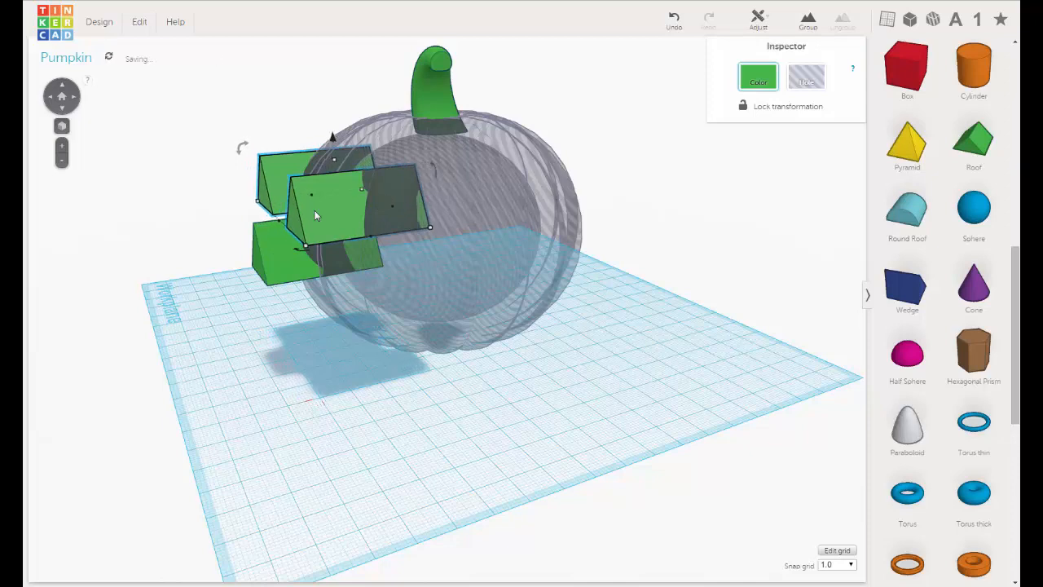
pyautogui.press('Right')
pyautogui.press('Right')
pyautogui.press('Right')
pyautogui.press('Right')
pyautogui.press('Right')
pyautogui.press('Right')
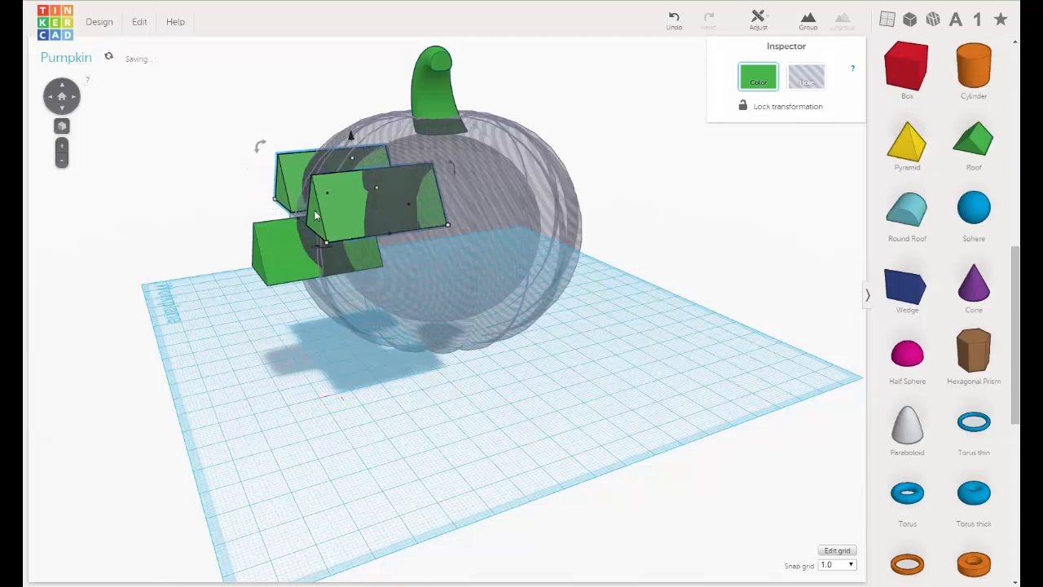
# Nudge both selected eye shapes several more grid steps inward, so their rear ends reach inside the hollow pumpkin.
pyautogui.press('Right')
pyautogui.press('Right')
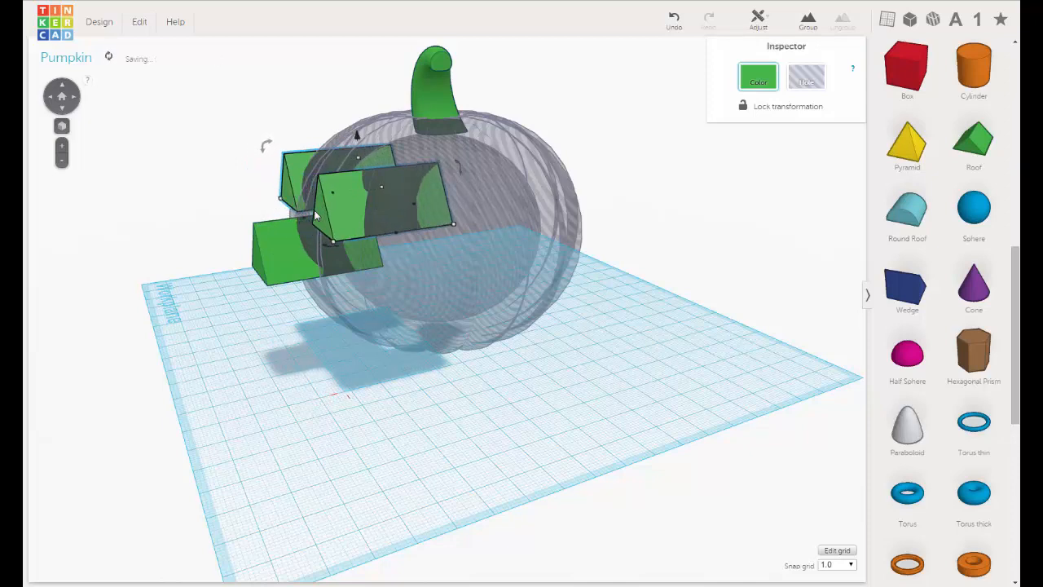
pyautogui.moveTo(432, 253); pyautogui.dragTo(489, 296, button='right')
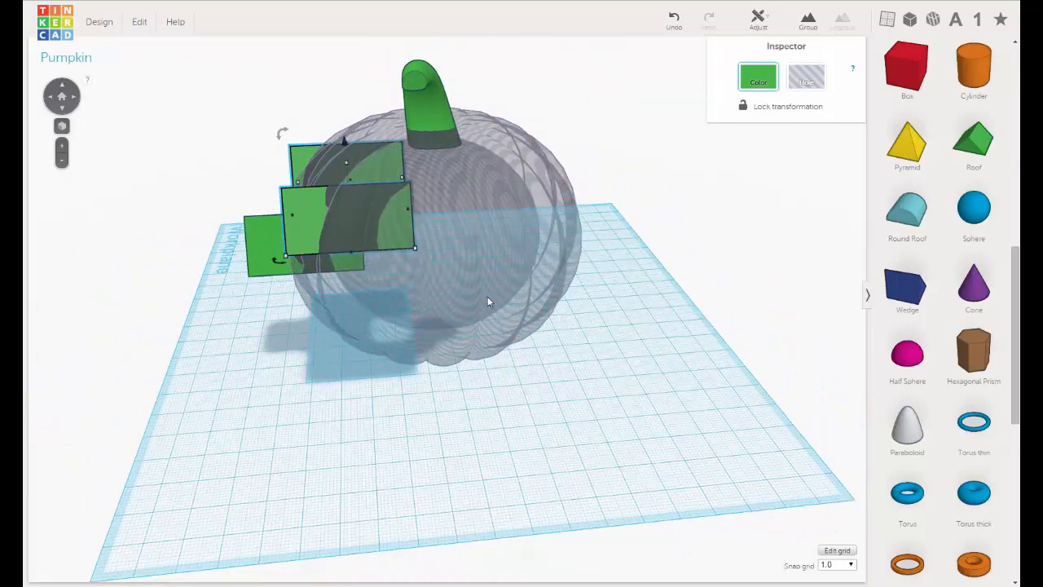
pyautogui.press('Right')
pyautogui.press('Right')
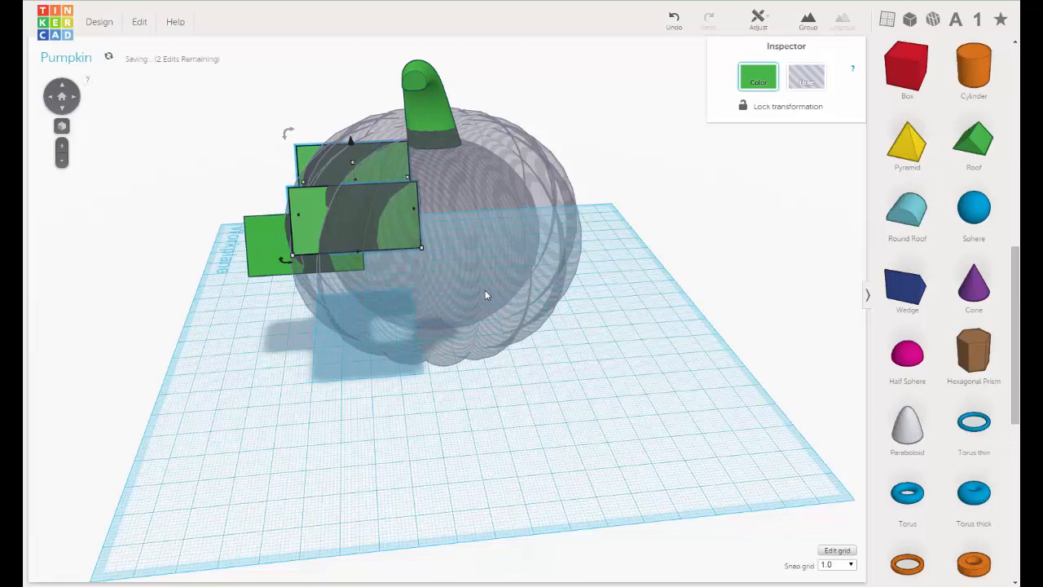
# Lengthen both eye shapes together to 42 mm so they extend further out of the pumpkin's front, and deselect them.
pyautogui.moveTo(304, 353); pyautogui.dragTo(587, 332, button='right')
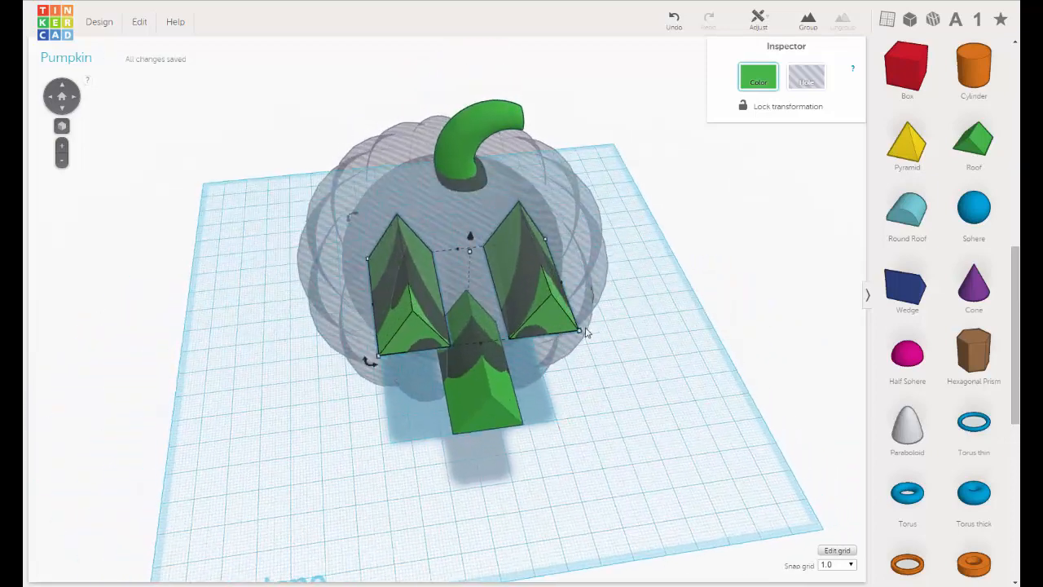
pyautogui.moveTo(642, 301); pyautogui.dragTo(502, 400, button='right')
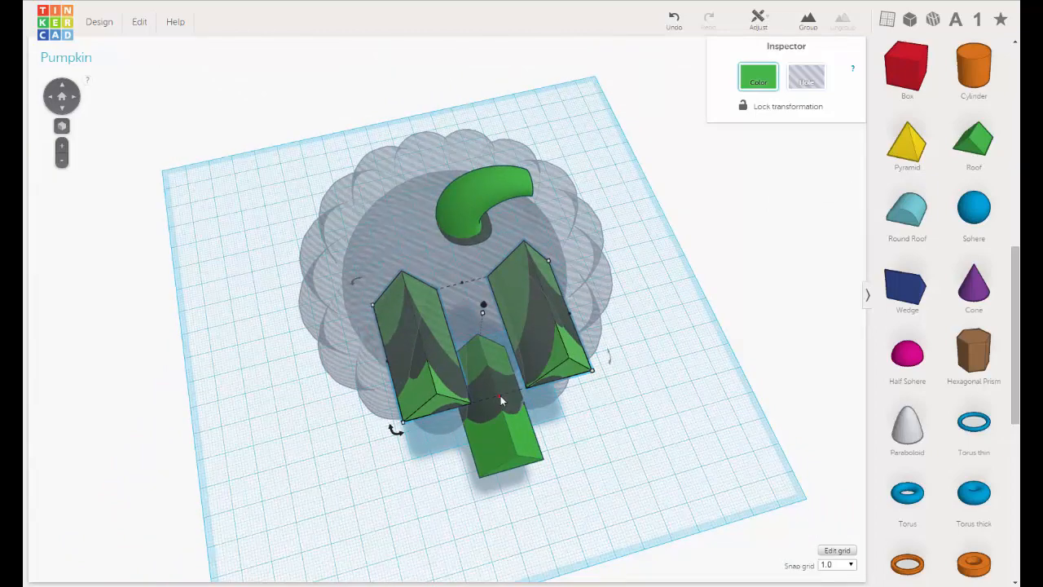
pyautogui.moveTo(500, 397); pyautogui.dragTo(560, 437)
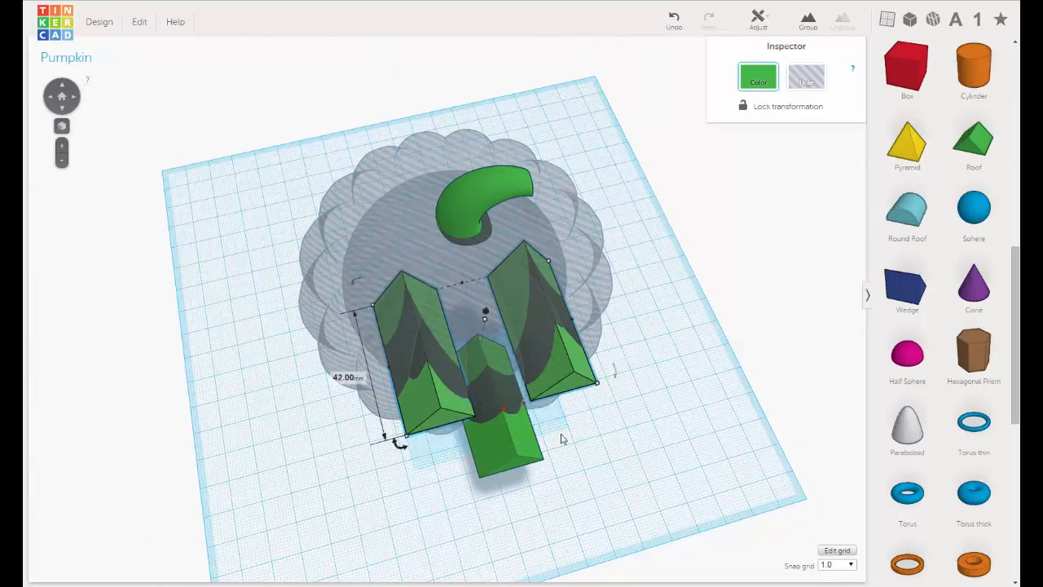
pyautogui.moveTo(560, 438); pyautogui.dragTo(648, 291, button='right')
pyautogui.click(652, 286)
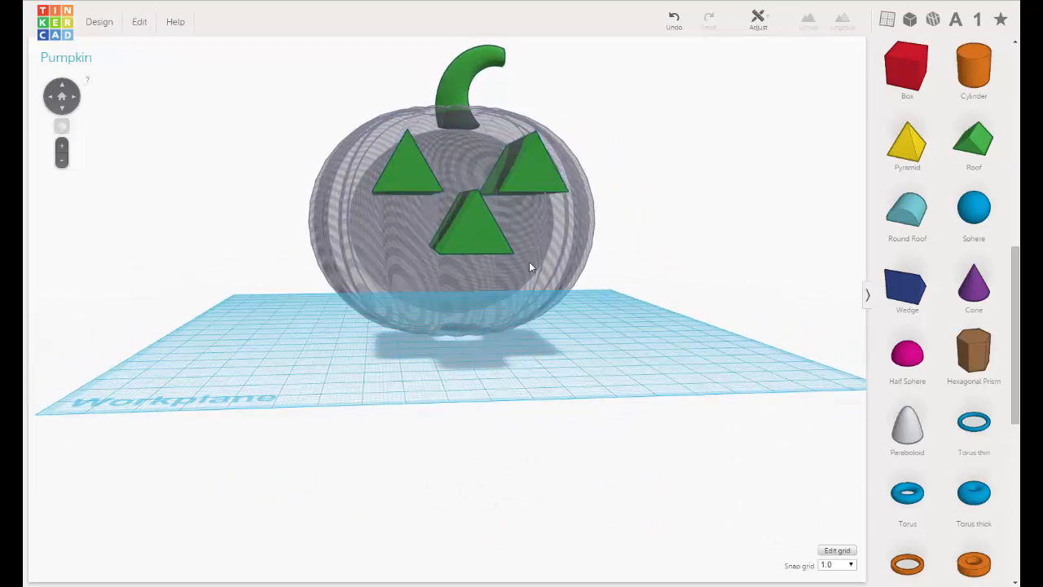
# Turn the pumpkin body from a hole back into a solid and color it orange.
pyautogui.click(573, 217)
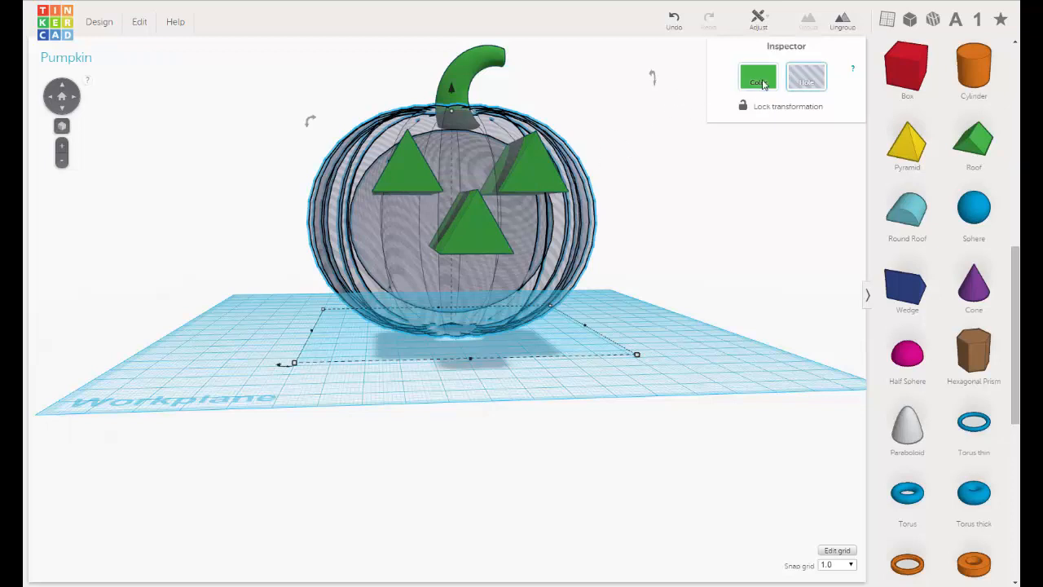
pyautogui.click(760, 82)
pyautogui.click(670, 167)
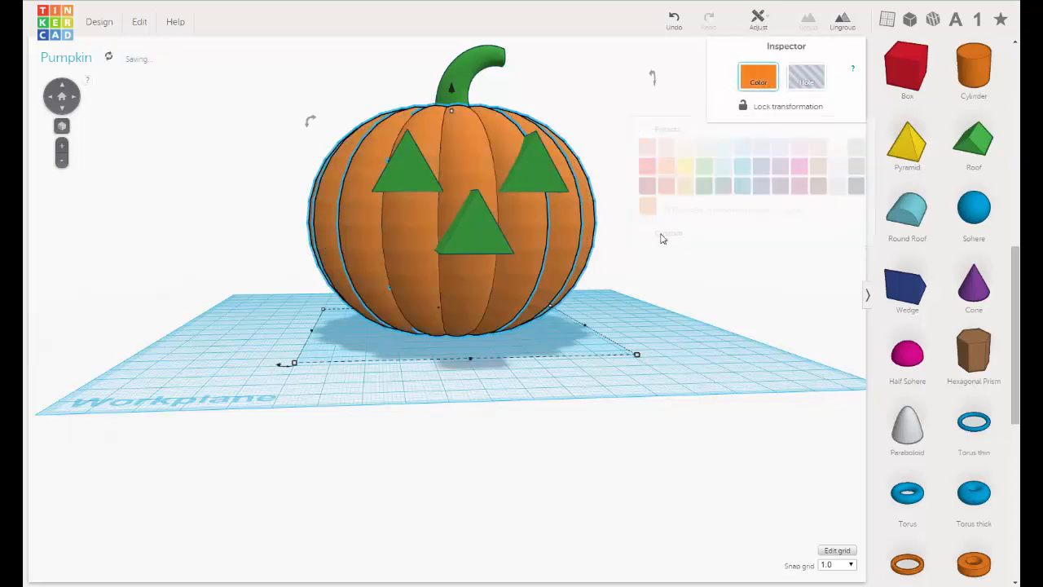
pyautogui.click(666, 217)
pyautogui.moveTo(653, 221); pyautogui.dragTo(648, 226, button='right')
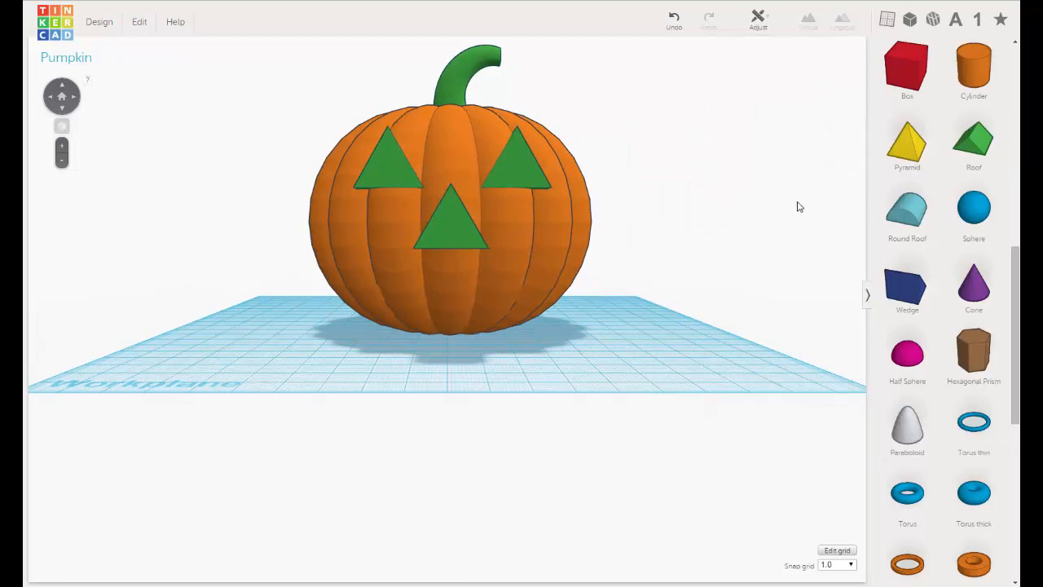
# Add a Round Roof as the mouth, flip it upside down, and place it in front of the pumpkin beneath the nose.
pyautogui.click(902, 216)
pyautogui.moveTo(902, 215); pyautogui.dragTo(595, 372)
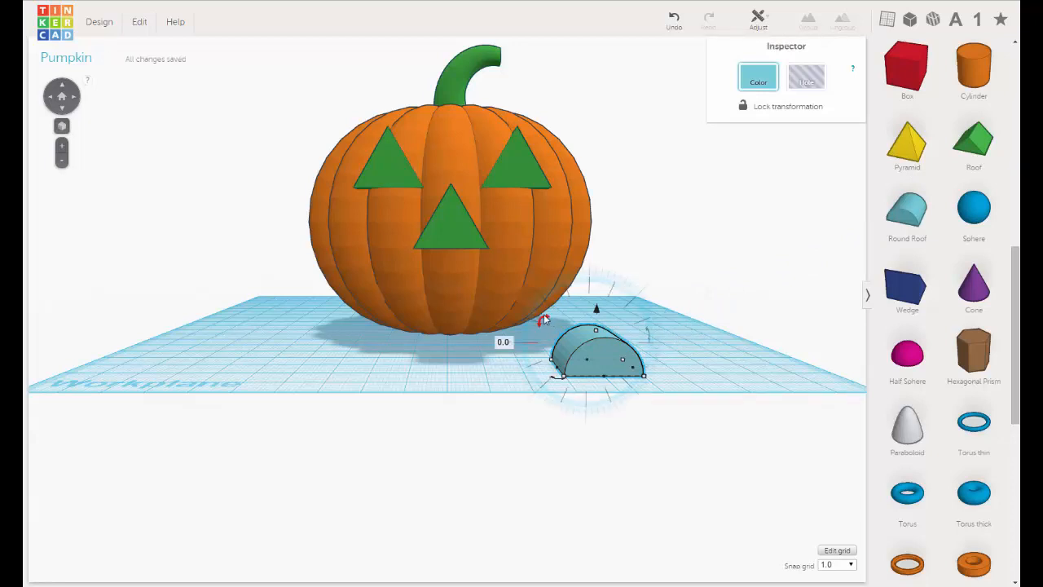
pyautogui.moveTo(543, 319); pyautogui.dragTo(639, 390)
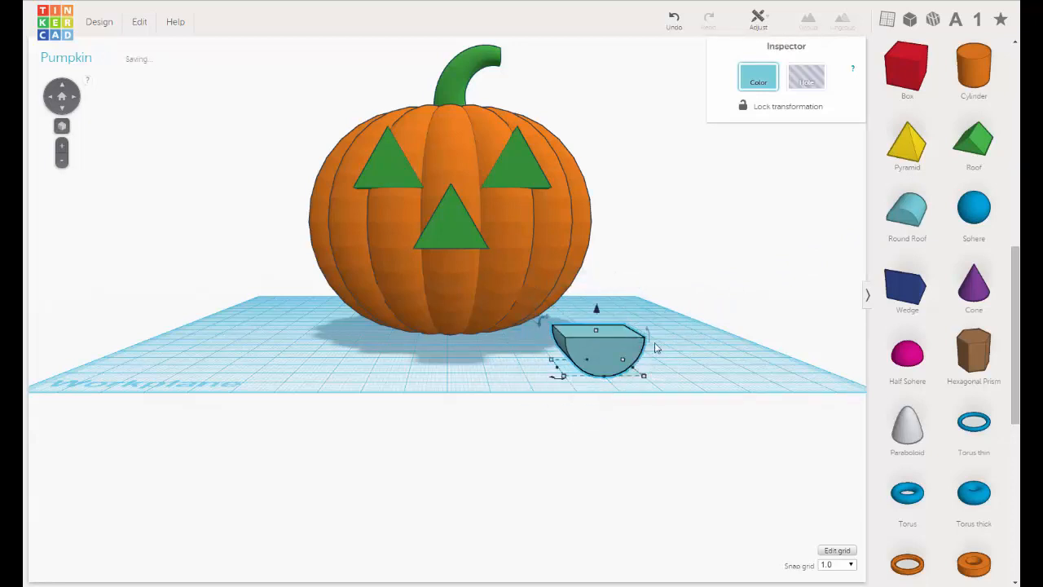
pyautogui.moveTo(581, 353); pyautogui.dragTo(453, 352)
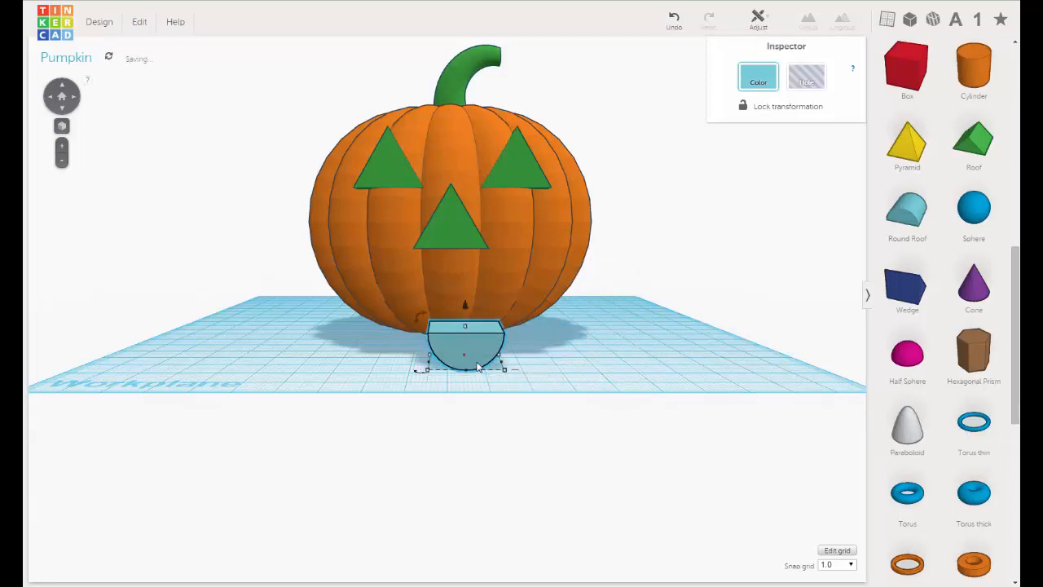
# Scale the mouth shape proportionally to 39 mm by 39 mm and move it into the pumpkin's front.
pyautogui.moveTo(475, 363); pyautogui.dragTo(520, 406, button='right')
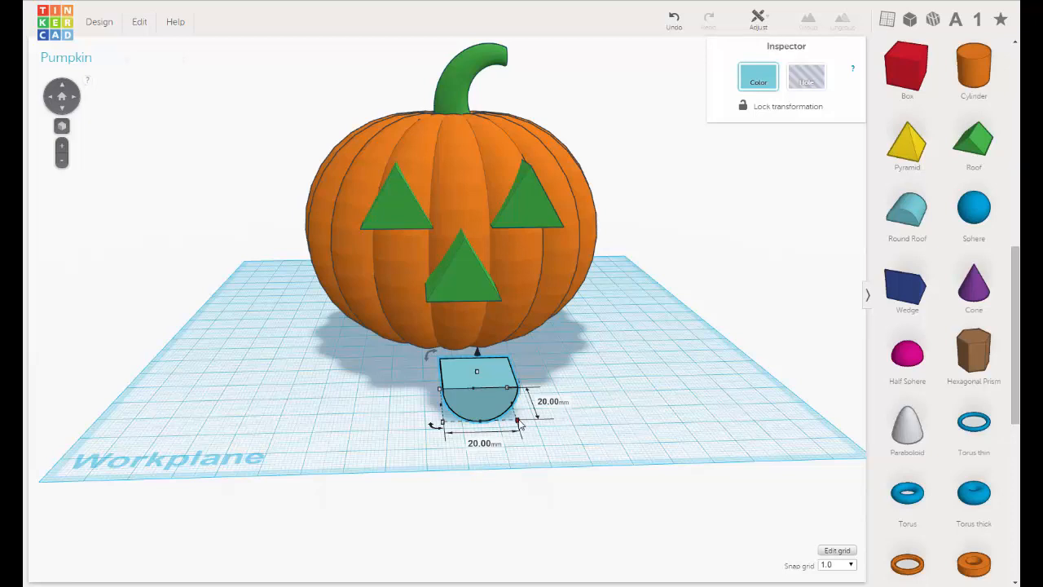
pyautogui.moveTo(518, 420); pyautogui.dragTo(595, 454)
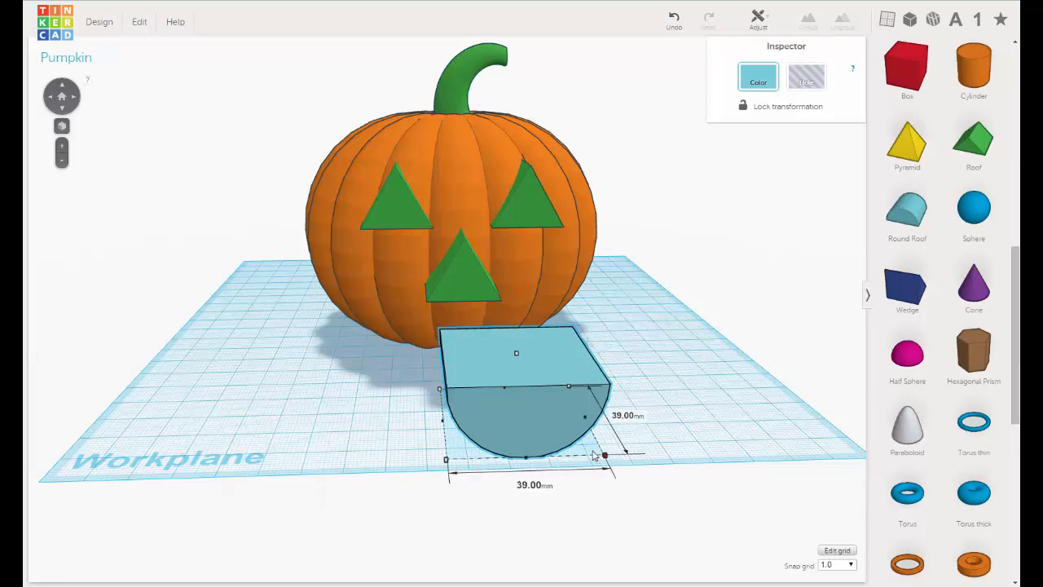
pyautogui.moveTo(553, 416); pyautogui.dragTo(695, 339, button='right')
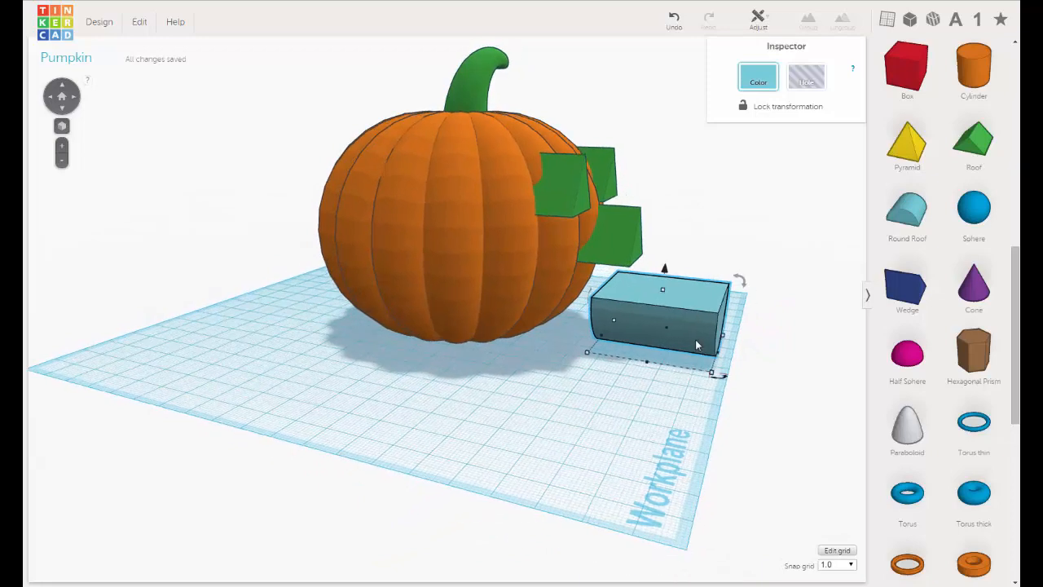
pyautogui.moveTo(696, 339); pyautogui.dragTo(560, 334)
pyautogui.moveTo(573, 366); pyautogui.dragTo(454, 266, button='right')
# Raise the mouth shape off the workplane and nudge it sideways until it is centered beneath the nose.
pyautogui.scroll(4, 489, 340)
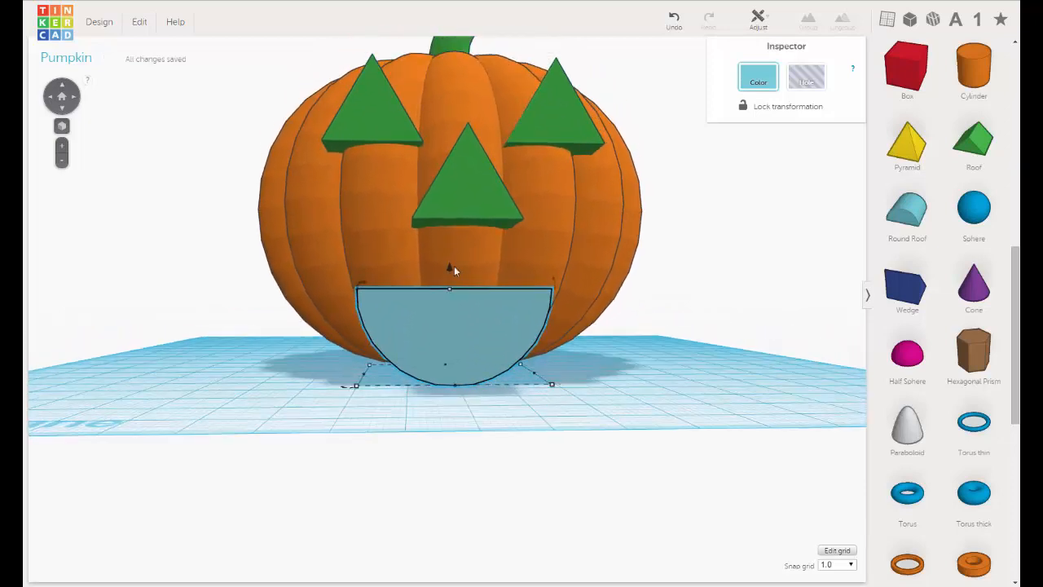
pyautogui.moveTo(449, 268); pyautogui.dragTo(450, 246)
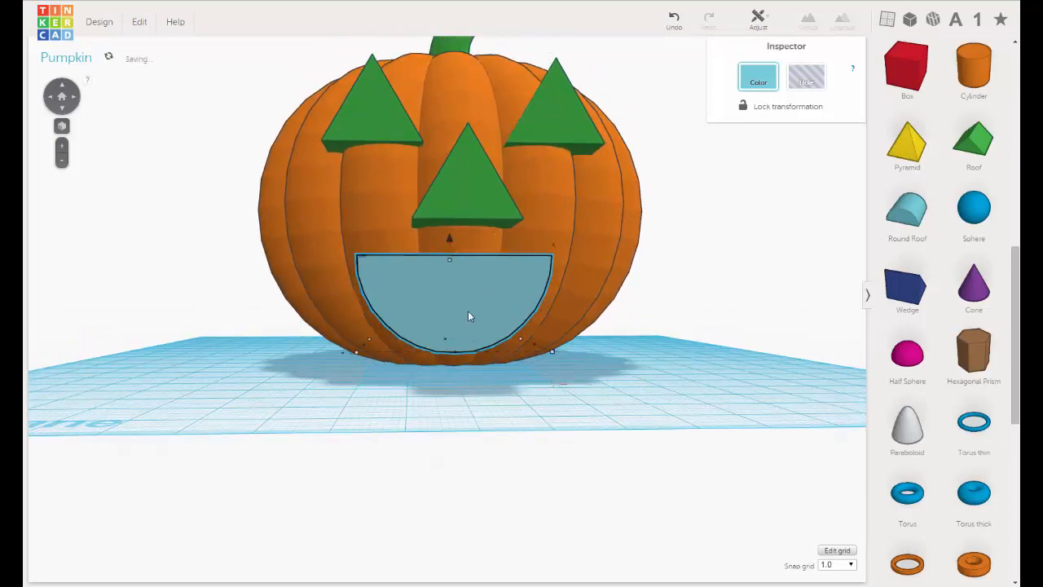
pyautogui.moveTo(470, 310); pyautogui.dragTo(468, 311, button='right')
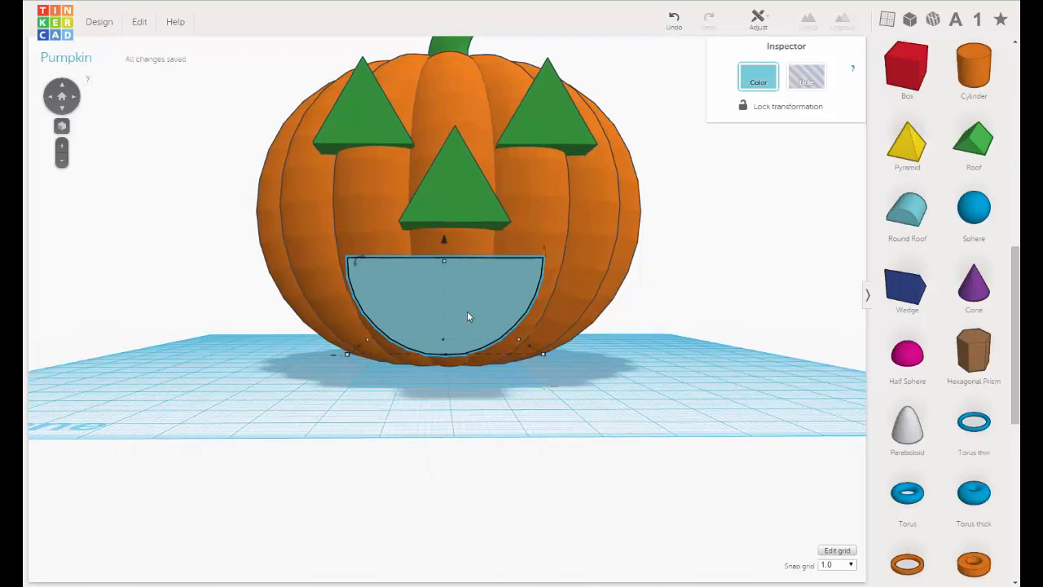
pyautogui.press('Right')
pyautogui.press('Right')
pyautogui.press('Right')
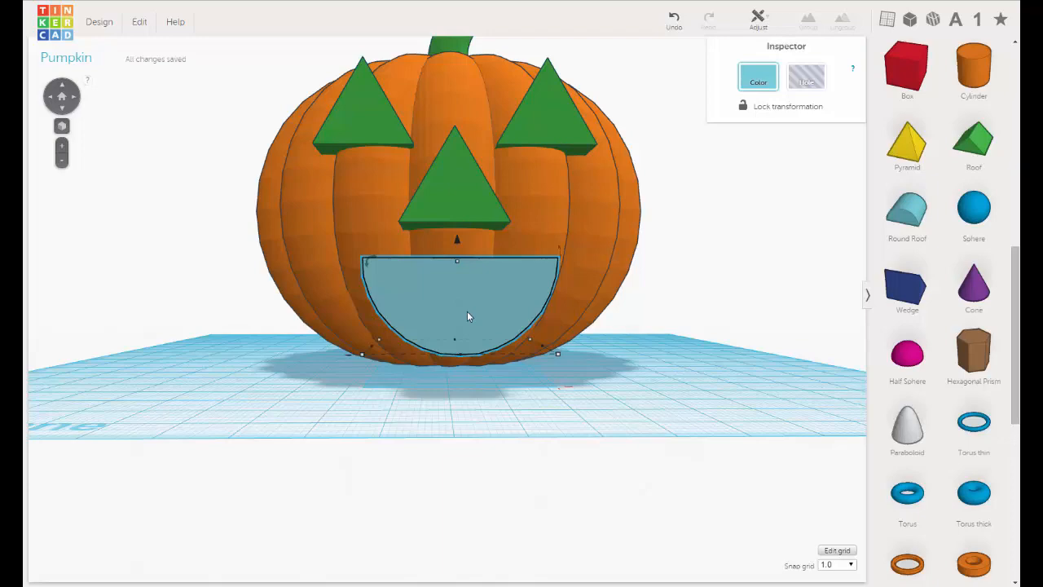
pyautogui.press('Left')
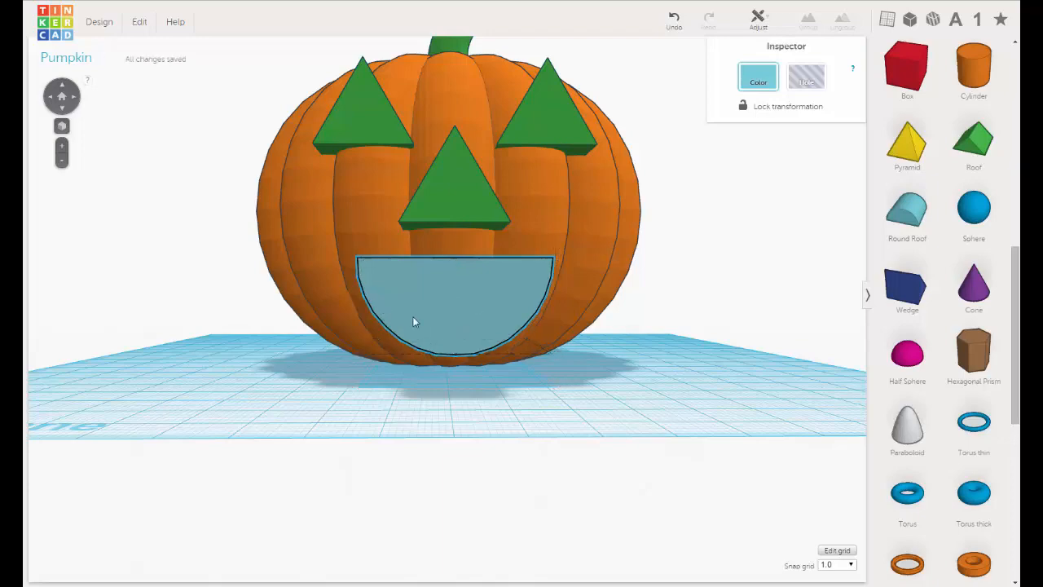
# Flatten the mouth shape and widen it on both sides, first to 47 mm and then slightly further on the opposite side.
pyautogui.moveTo(414, 318); pyautogui.dragTo(389, 280, button='right')
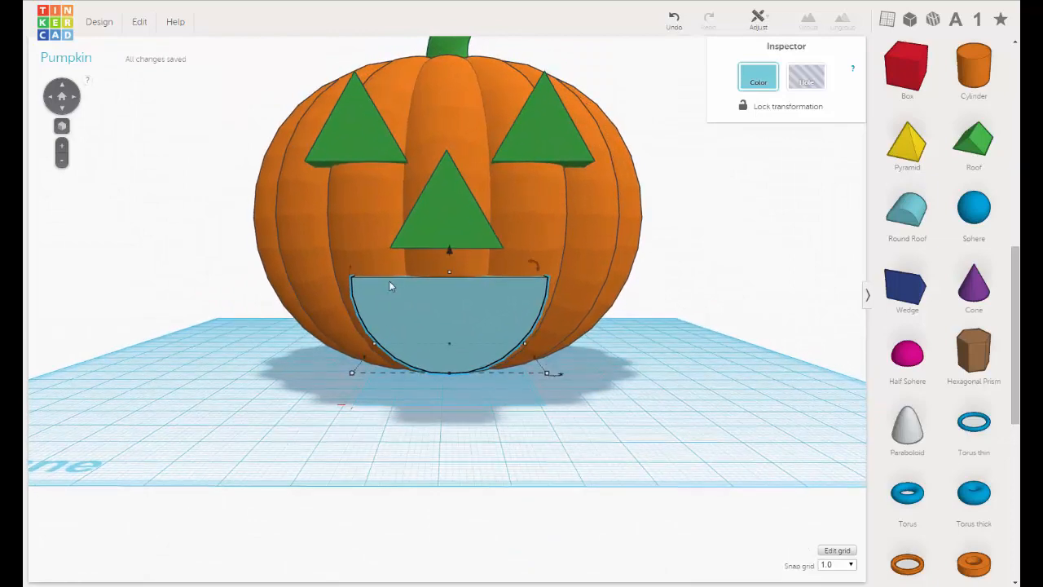
pyautogui.moveTo(449, 273)
pyautogui.mouseDown()
pyautogui.moveTo(446, 304)
pyautogui.moveTo(452, 255)
pyautogui.mouseUp()
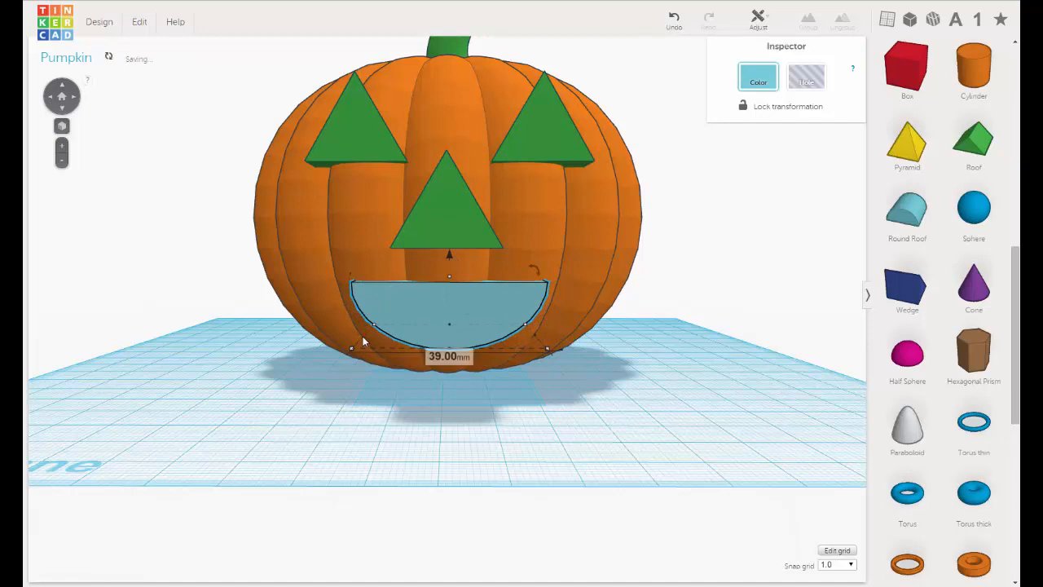
pyautogui.moveTo(360, 335); pyautogui.dragTo(328, 328)
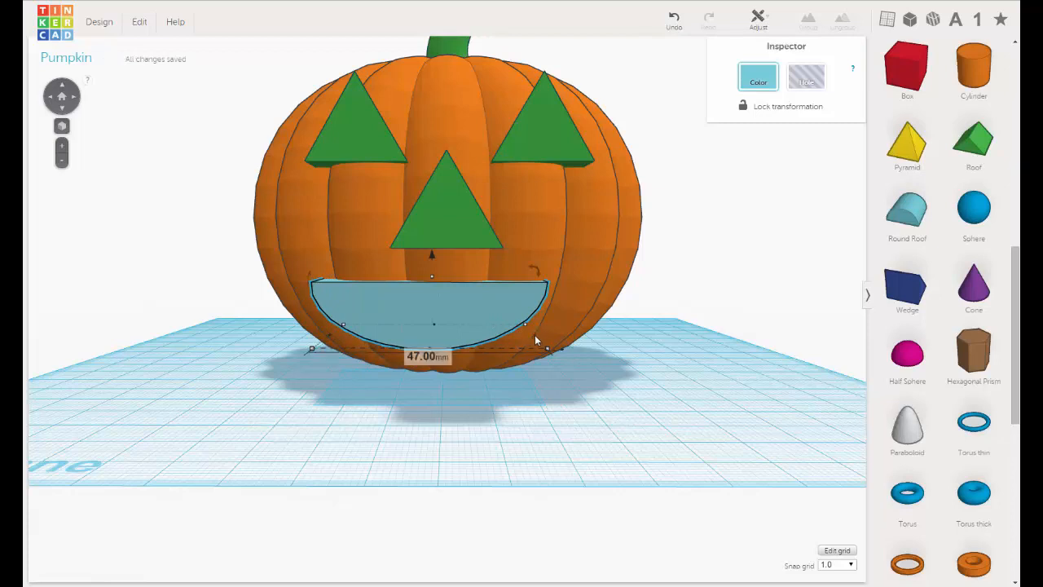
pyautogui.moveTo(537, 340)
pyautogui.mouseDown()
pyautogui.moveTo(550, 348)
pyautogui.moveTo(538, 348)
pyautogui.mouseUp()
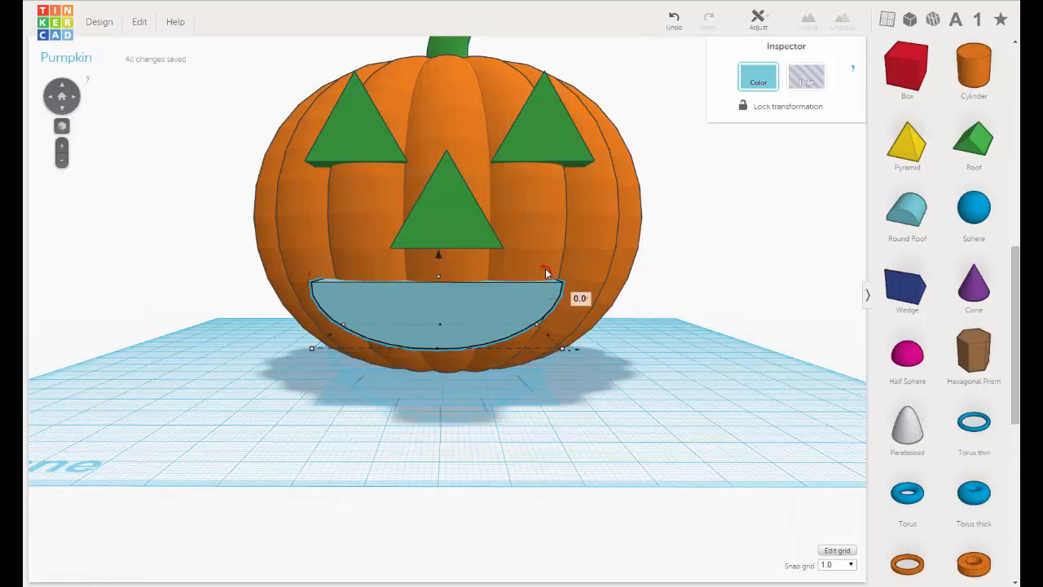
# Tilt the mouth a few degrees clockwise into a lopsided grin and nudge it three grid steps sideways under the nose.
pyautogui.moveTo(546, 270); pyautogui.dragTo(570, 265)
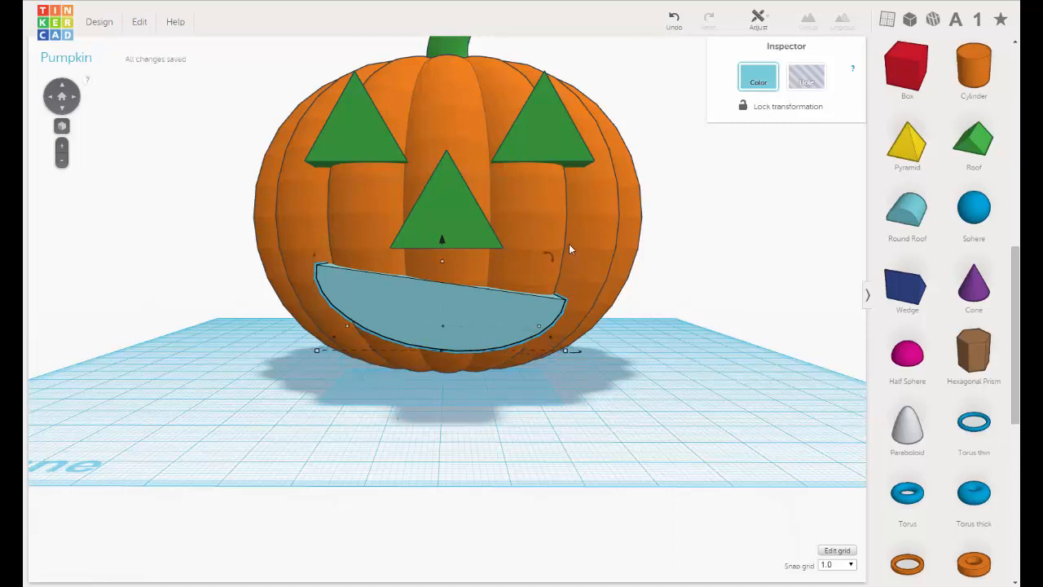
pyautogui.press('Left')
pyautogui.press('Left')
pyautogui.press('Left')
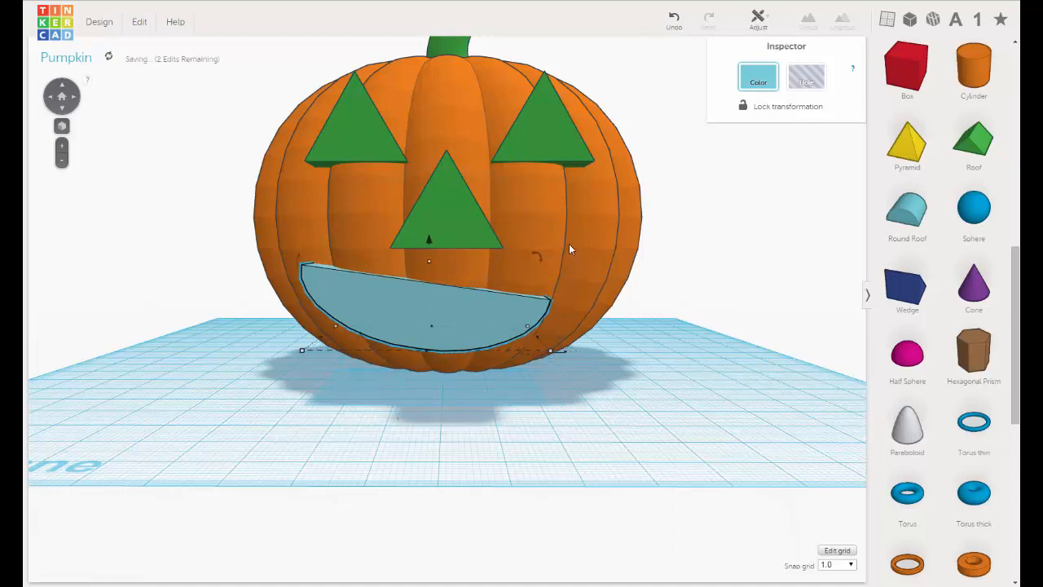
pyautogui.moveTo(430, 239); pyautogui.dragTo(427, 245)
# Switch the pumpkin body to a hole to inspect how deep the mouth reaches, and restore its solid orange color.
pyautogui.moveTo(435, 286); pyautogui.dragTo(531, 256, button='right')
pyautogui.click(619, 181)
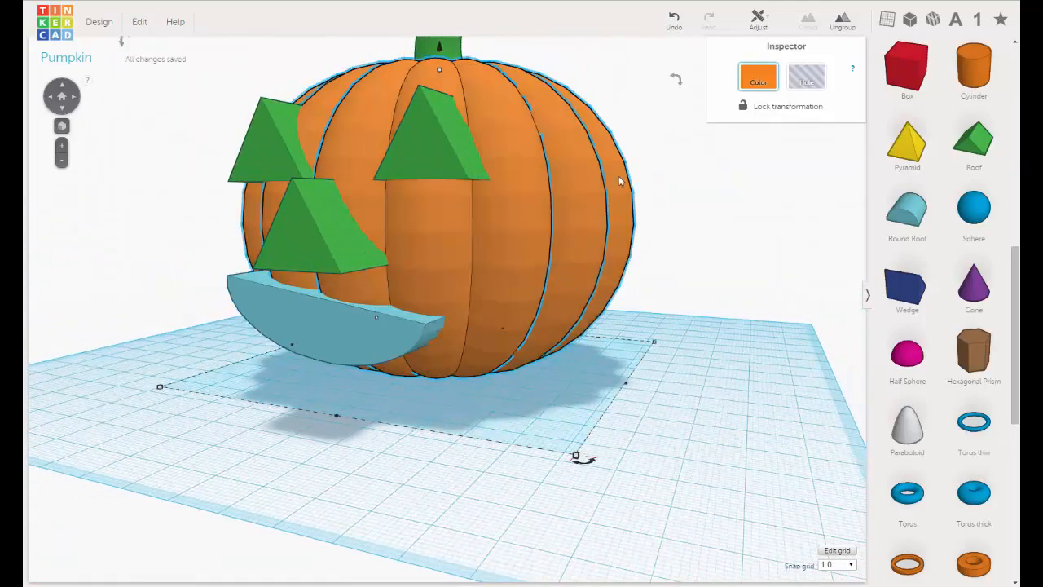
pyautogui.click(821, 88)
pyautogui.moveTo(432, 301); pyautogui.dragTo(595, 350, button='right')
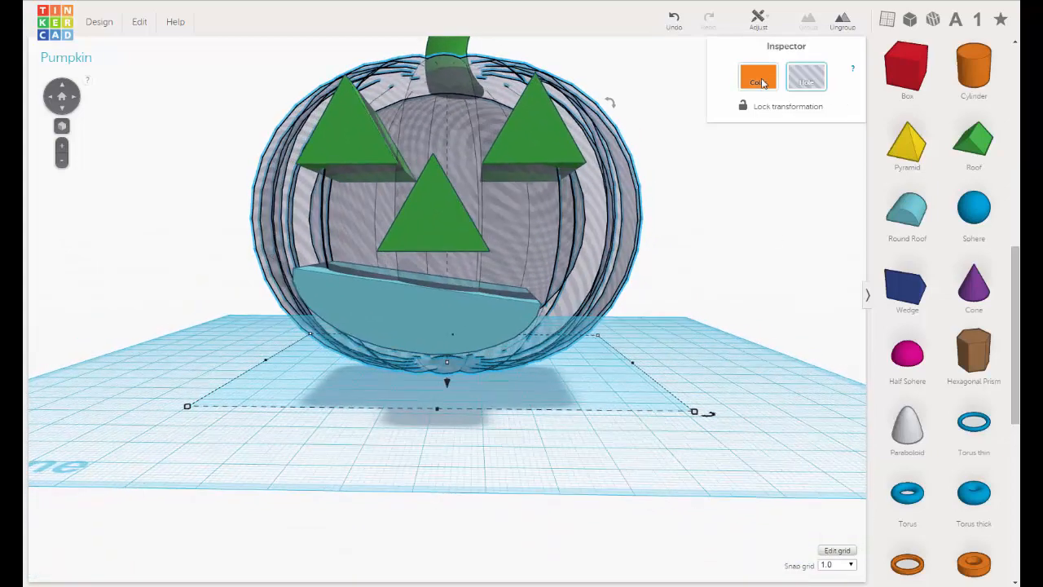
pyautogui.click(762, 82)
pyautogui.click(652, 331)
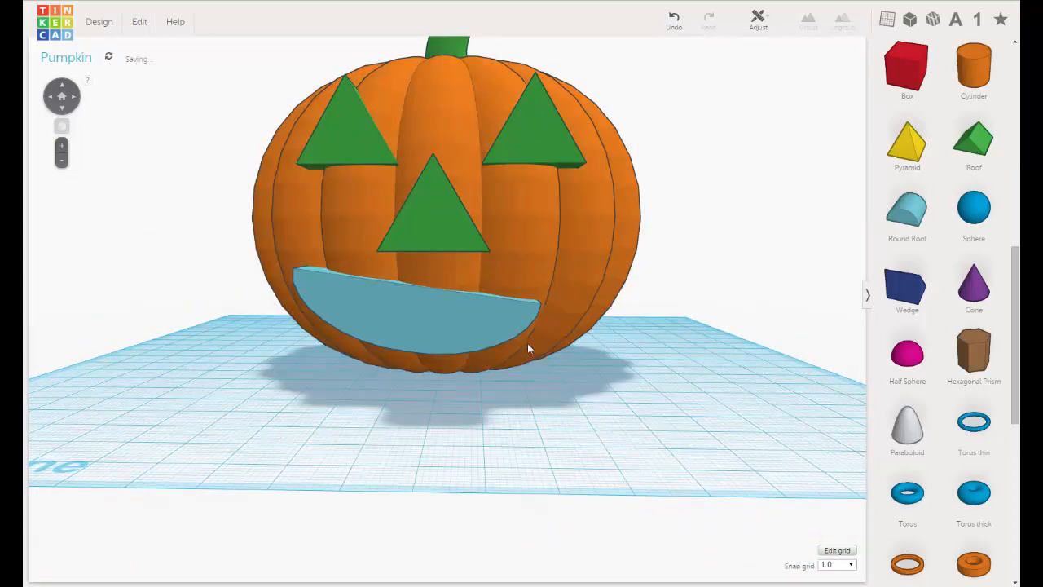
pyautogui.moveTo(528, 350)
pyautogui.mouseDown(button='right')
pyautogui.moveTo(559, 342)
pyautogui.moveTo(701, 361)
pyautogui.moveTo(536, 338)
pyautogui.moveTo(534, 349)
pyautogui.mouseUp(button='right')
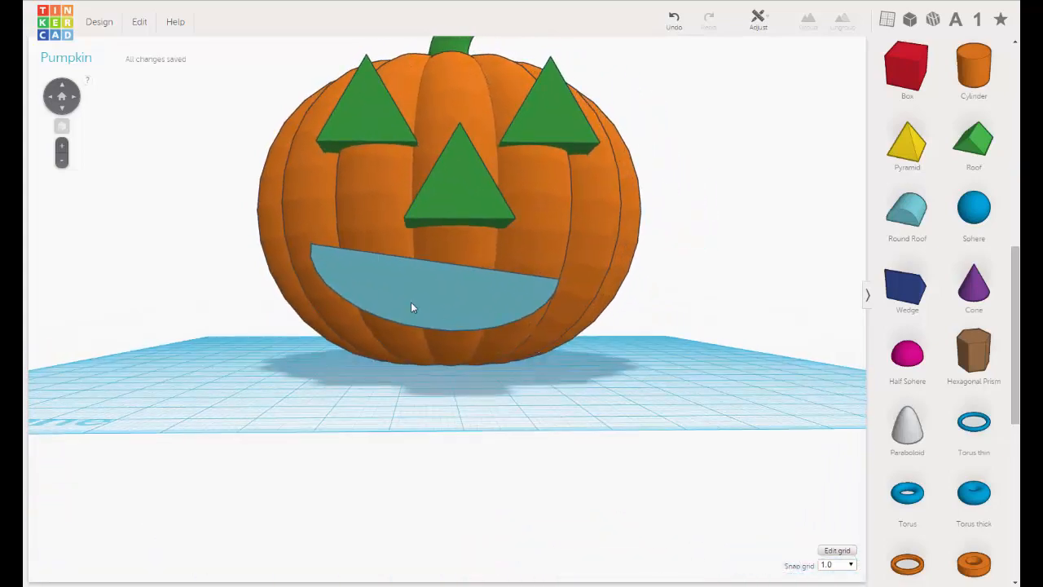
pyautogui.moveTo(411, 307); pyautogui.dragTo(450, 310, button='right')
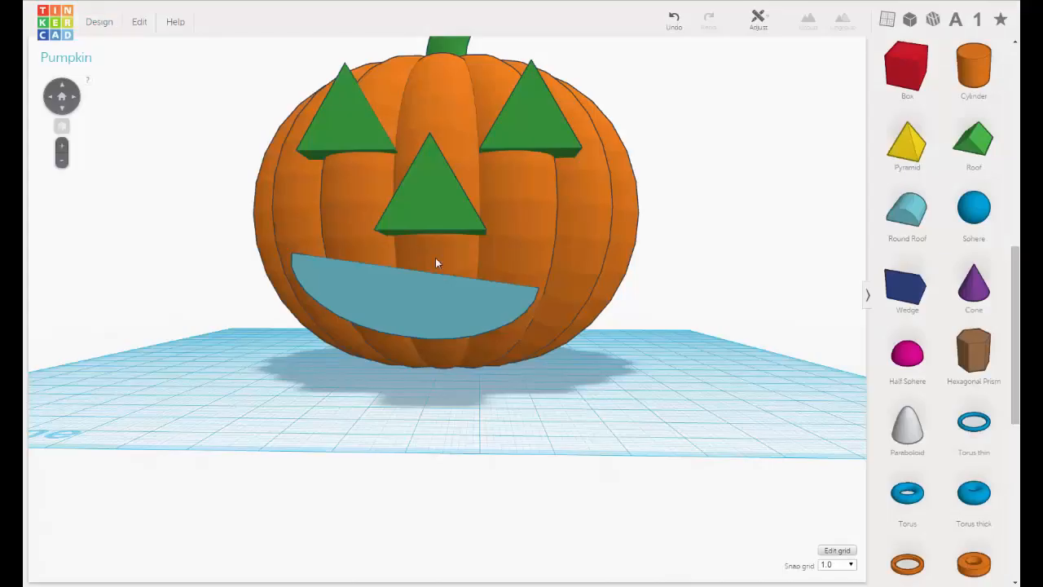
pyautogui.moveTo(481, 293); pyautogui.dragTo(485, 315, button='right')
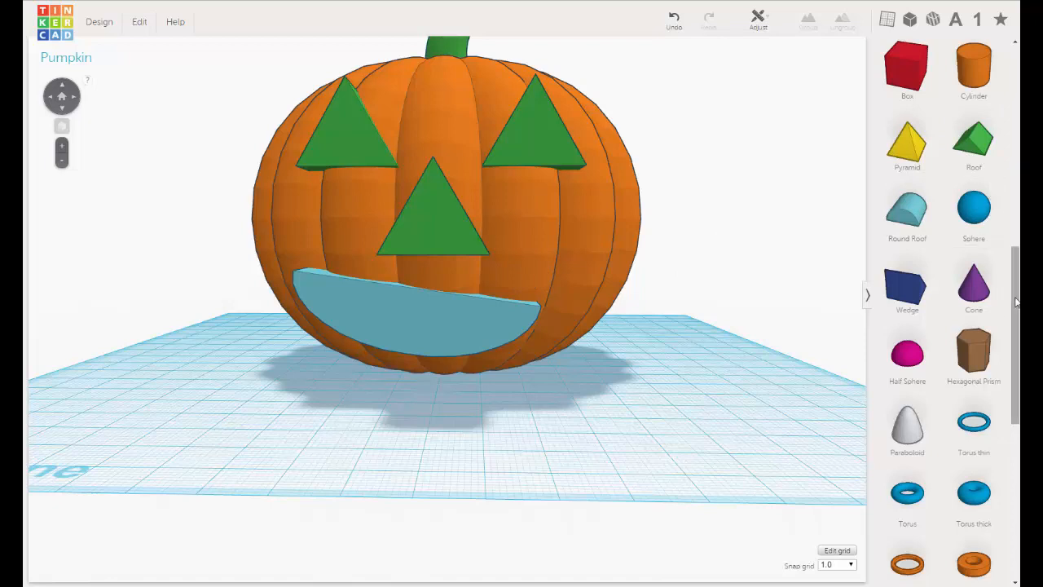
pyautogui.scroll(1, 1015, 300)
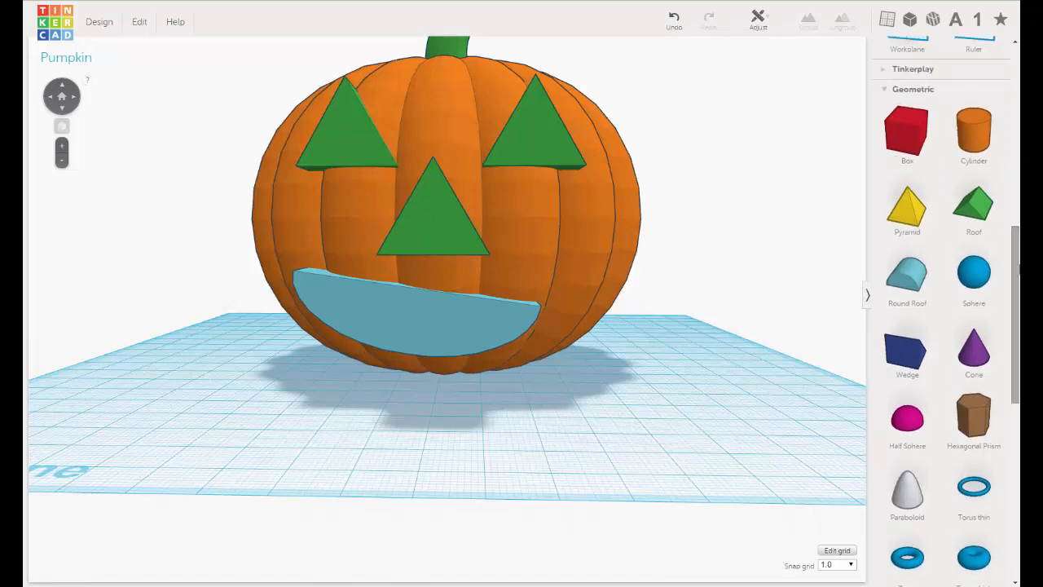
pyautogui.moveTo(1017, 269); pyautogui.dragTo(1011, 241)
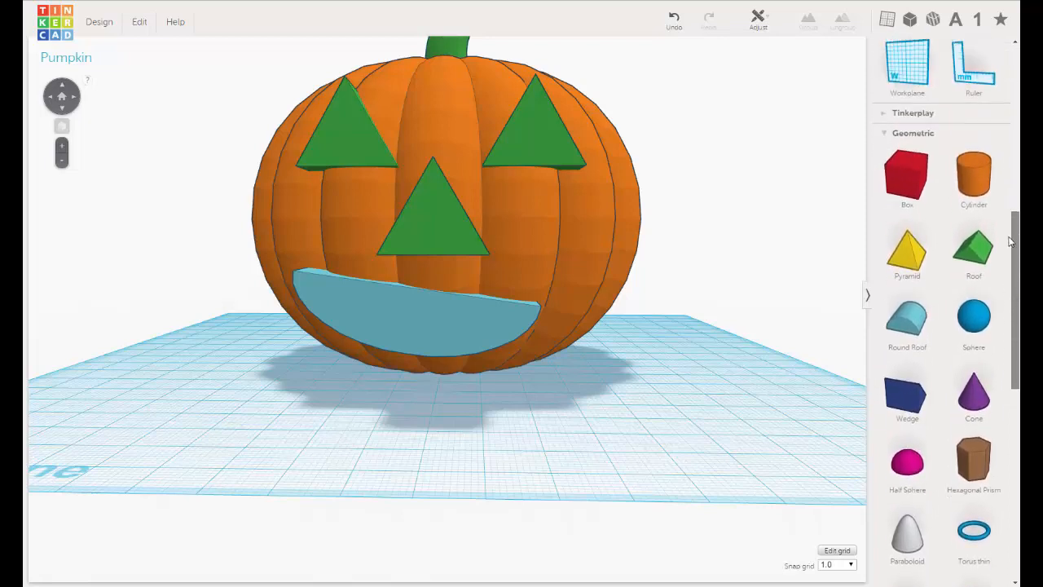
# Find the Trapezoid among the community shape generators and place it on the workplane beside the pumpkin.
pyautogui.scroll(1, 1010, 241)
pyautogui.scroll(-5, 1009, 245)
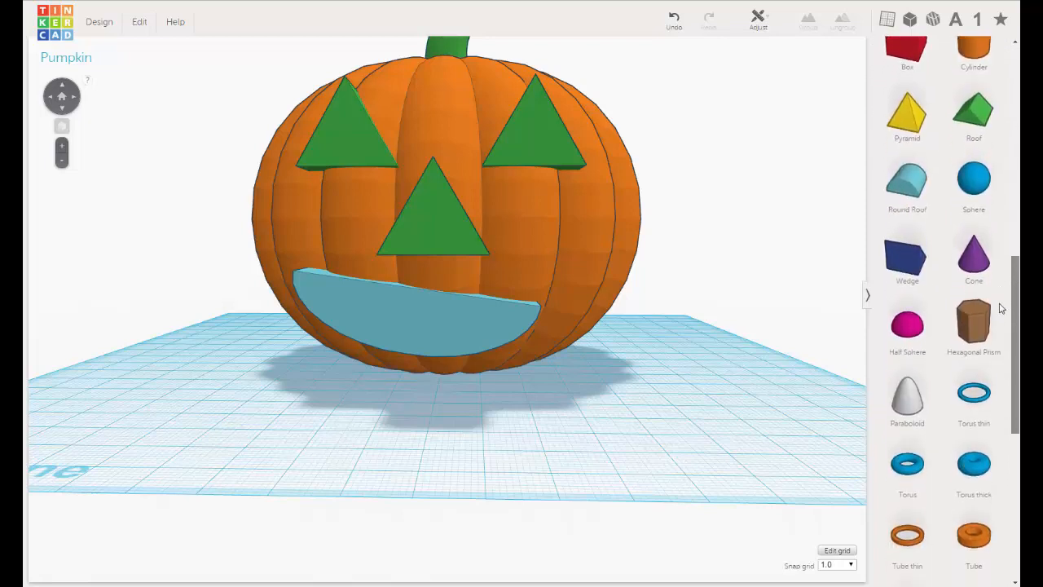
pyautogui.scroll(3, 993, 334)
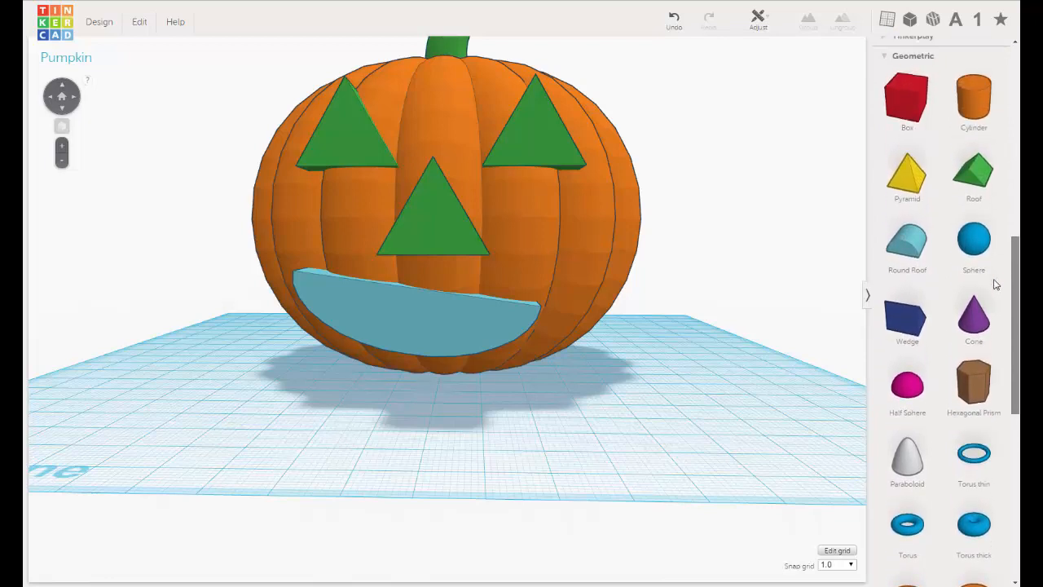
pyautogui.scroll(-1, 994, 286)
pyautogui.scroll(6, 996, 228)
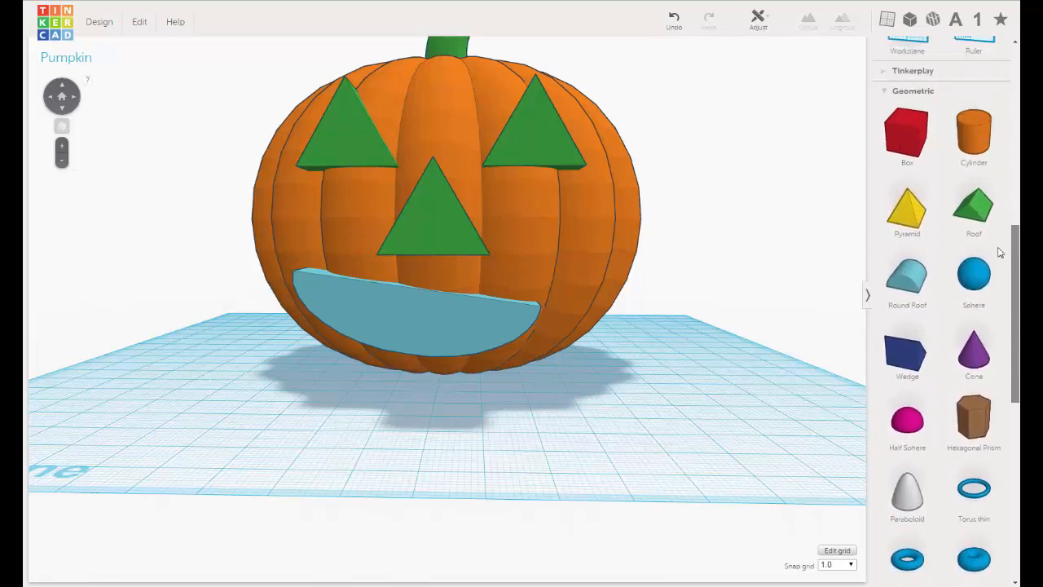
pyautogui.scroll(3, 996, 147)
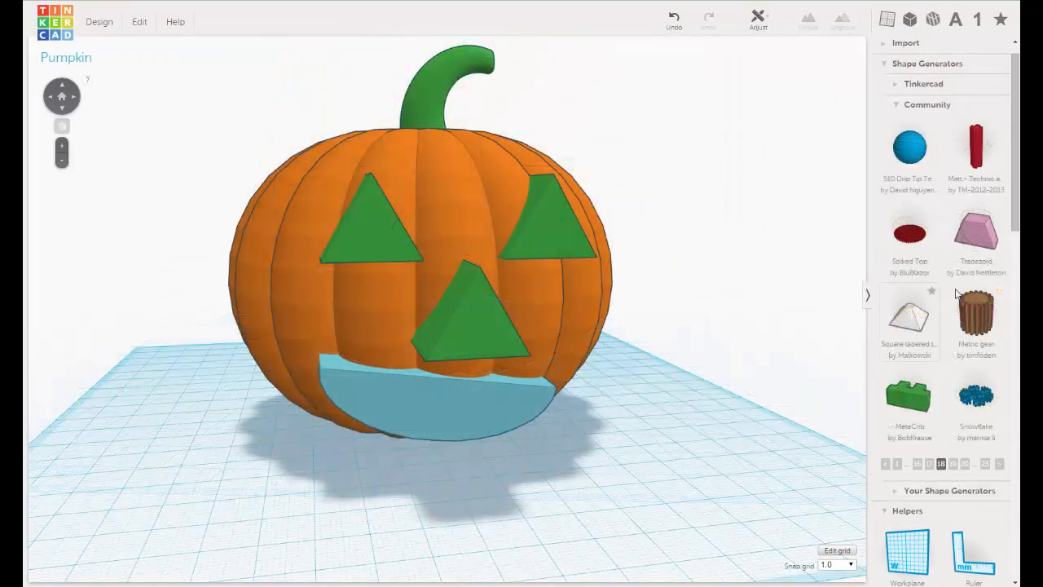
pyautogui.moveTo(974, 235); pyautogui.dragTo(686, 487)
pyautogui.scroll(-2, 637, 429)
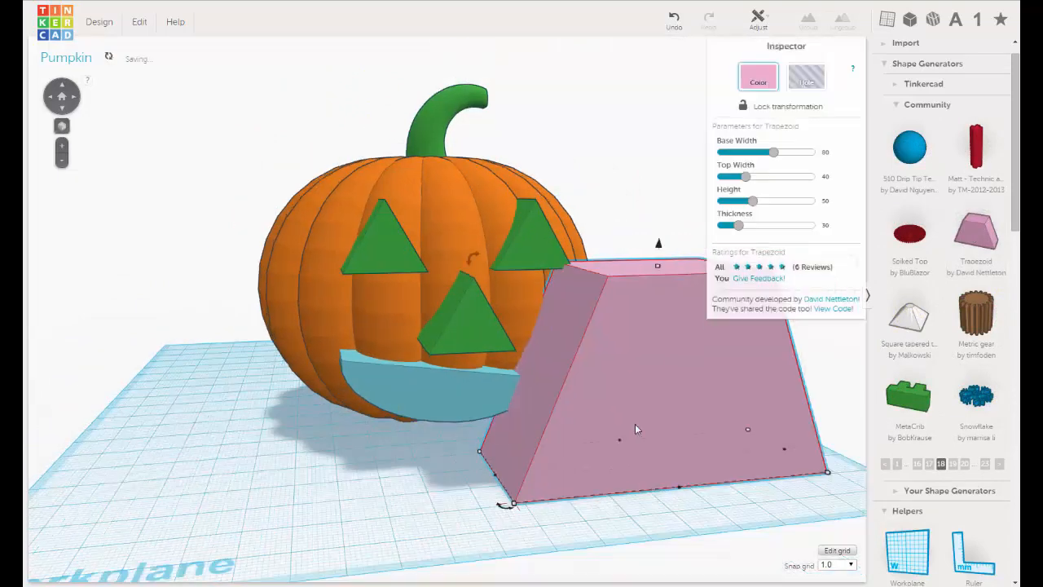
# Shrink the trapezoid proportionally to tooth size and move it next to the mouth.
pyautogui.scroll(-2, 636, 425)
pyautogui.moveTo(612, 370); pyautogui.dragTo(551, 352, button='middle')
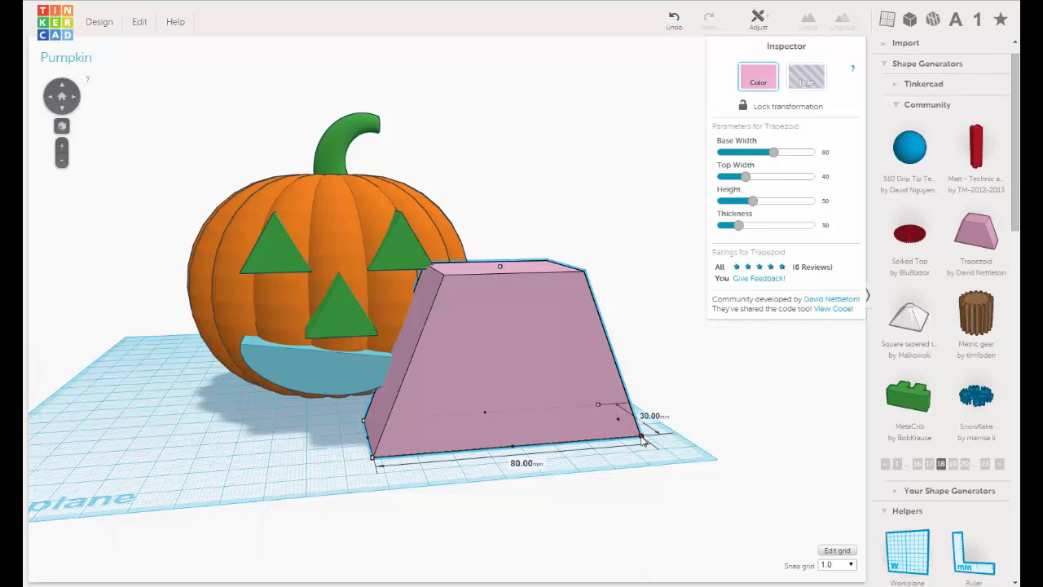
pyautogui.moveTo(626, 438); pyautogui.dragTo(473, 437)
pyautogui.moveTo(469, 438); pyautogui.dragTo(413, 439)
pyautogui.moveTo(414, 440); pyautogui.dragTo(285, 407, button='right')
# Turn the small trapezoid upside down so its wide base faces up, and raise it off the workplane.
pyautogui.scroll(3, 285, 405)
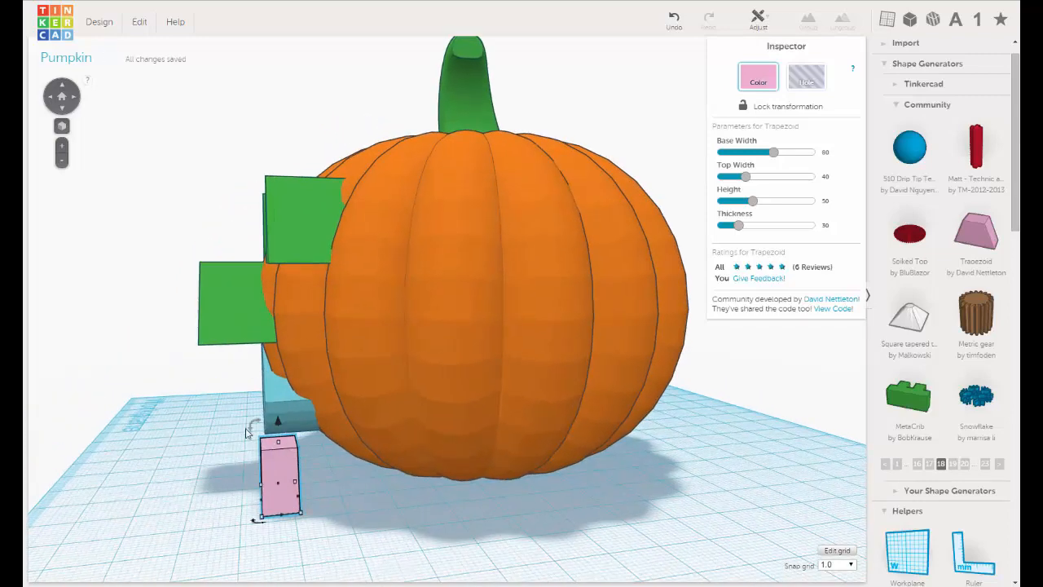
pyautogui.moveTo(239, 444); pyautogui.dragTo(300, 481)
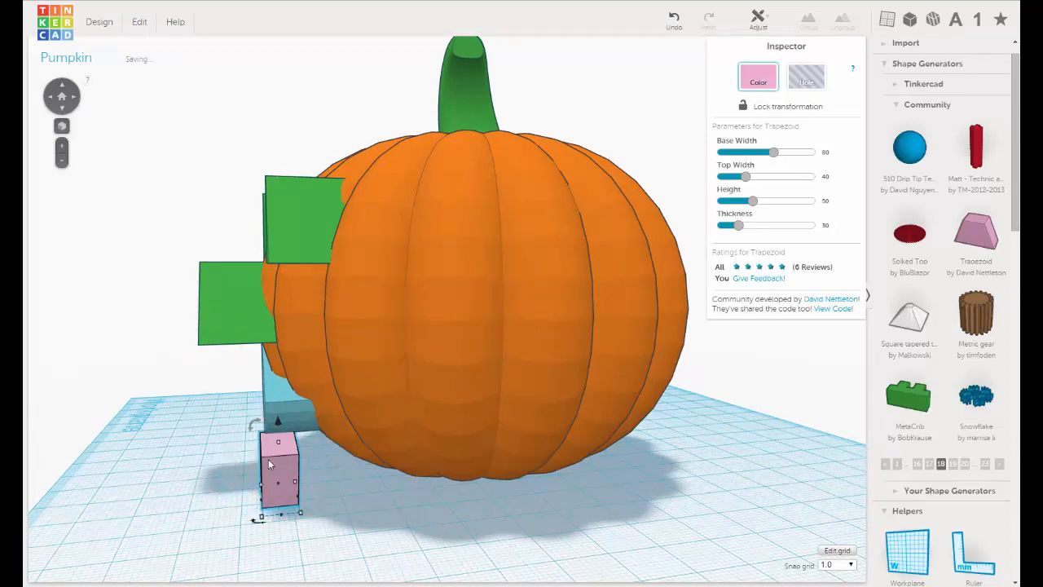
pyautogui.moveTo(276, 420); pyautogui.dragTo(231, 412)
# Nudge the inverted trapezoid sideways onto the mouth and raise it slightly so it overlaps the mouth's upper edge.
pyautogui.moveTo(232, 412); pyautogui.dragTo(449, 449, button='right')
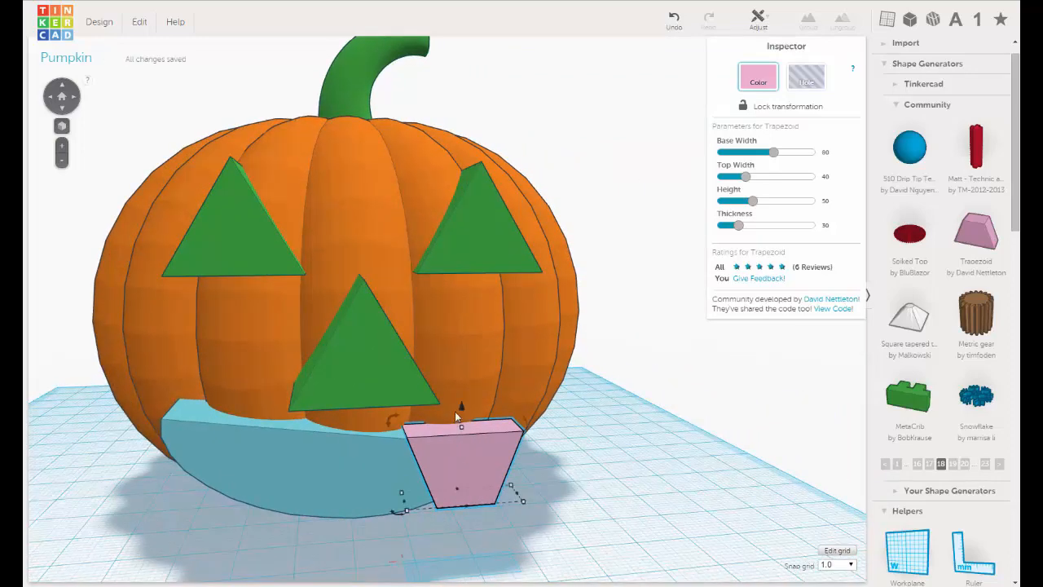
pyautogui.press('Left')
pyautogui.press('Left')
pyautogui.press('Left')
pyautogui.press('Left')
pyautogui.press('Left')
pyautogui.press('Left')
pyautogui.press('Left')
pyautogui.press('Left')
pyautogui.press('Left')
pyautogui.press('Left')
pyautogui.press('Left')
pyautogui.press('Left')
pyautogui.press('Left')
pyautogui.press('Left')
pyautogui.press('Left')
pyautogui.press('Left')
pyautogui.press('Left')
pyautogui.press('Left')
pyautogui.press('Left')
pyautogui.press('Left')
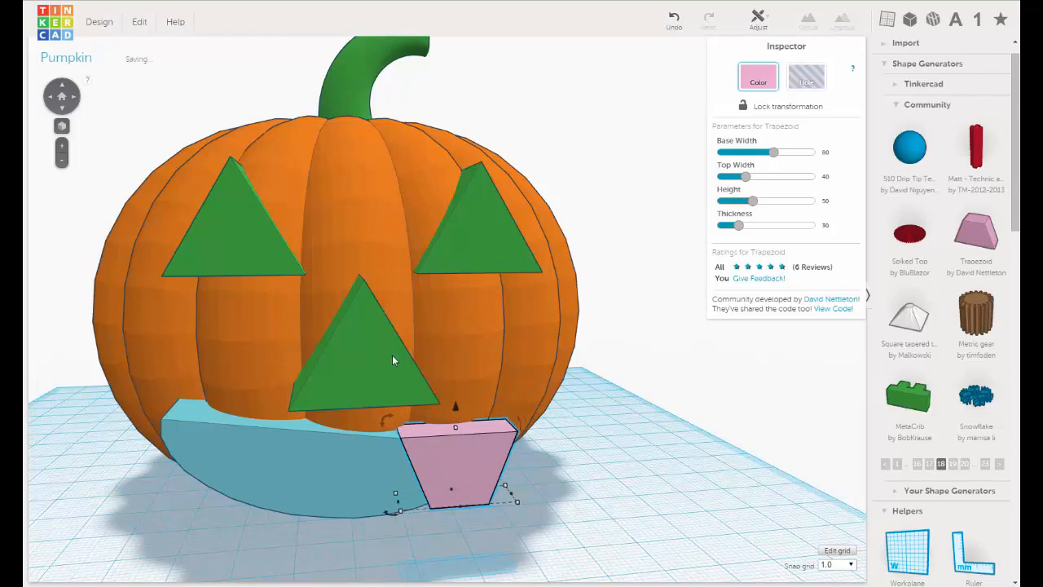
pyautogui.press('Left')
pyautogui.press('Left')
pyautogui.press('Left')
pyautogui.press('Left')
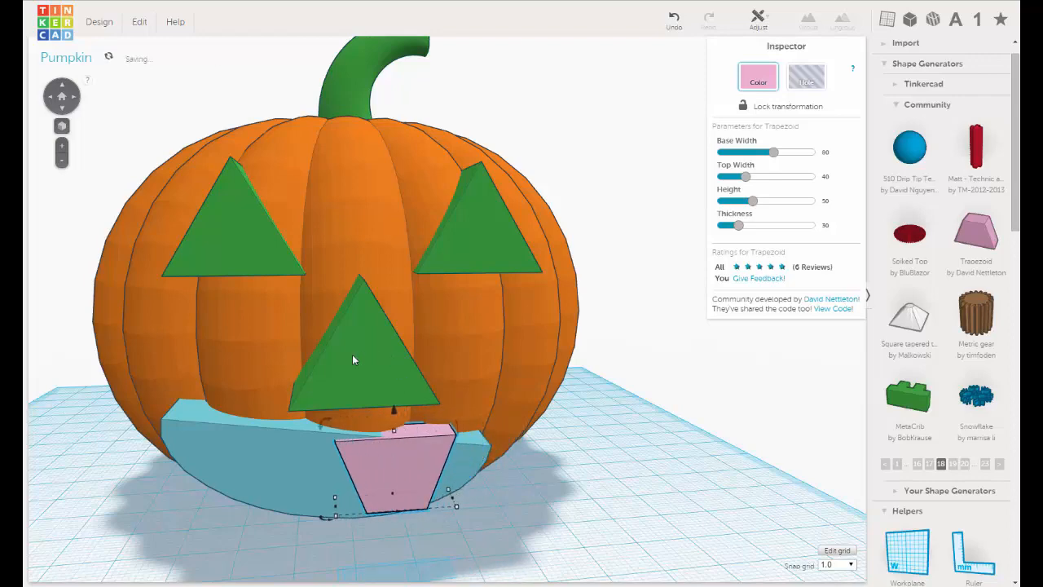
pyautogui.moveTo(395, 392); pyautogui.dragTo(376, 344, button='right')
pyautogui.moveTo(375, 362); pyautogui.dragTo(381, 344)
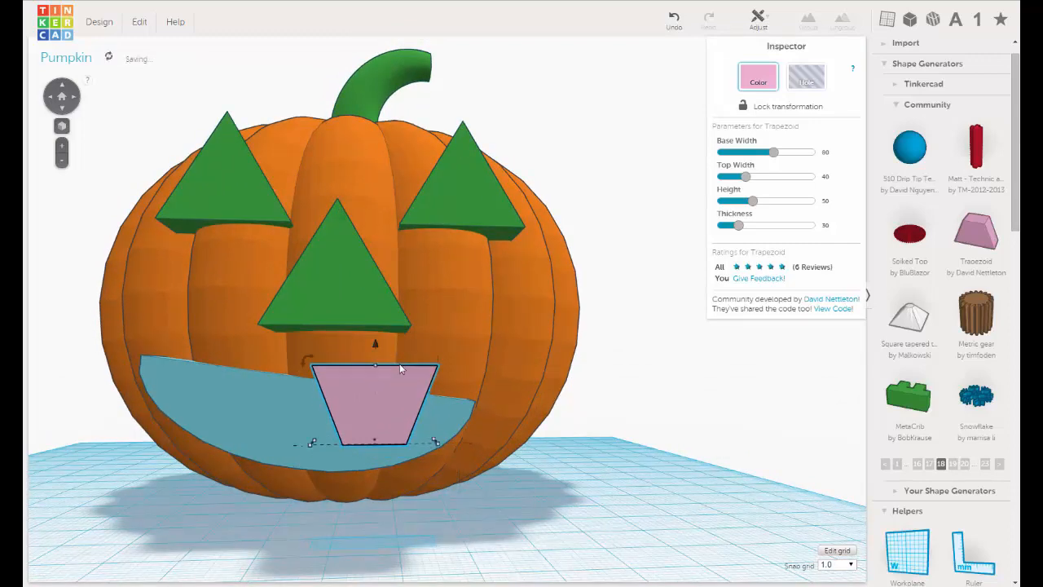
pyautogui.moveTo(448, 406); pyautogui.dragTo(447, 486, button='right')
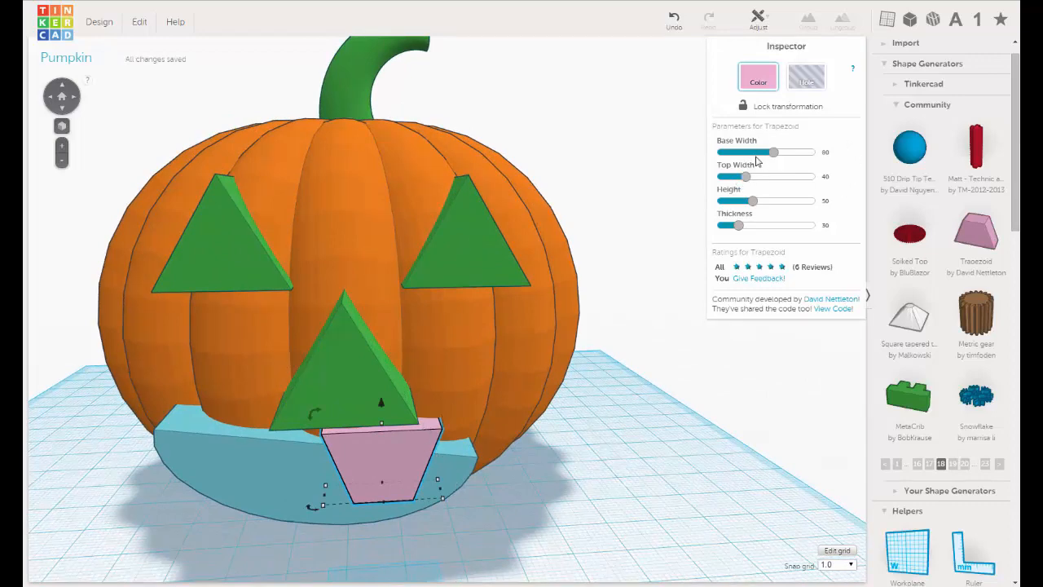
# Set the trapezoid's base width to 60.
pyautogui.click(825, 153)
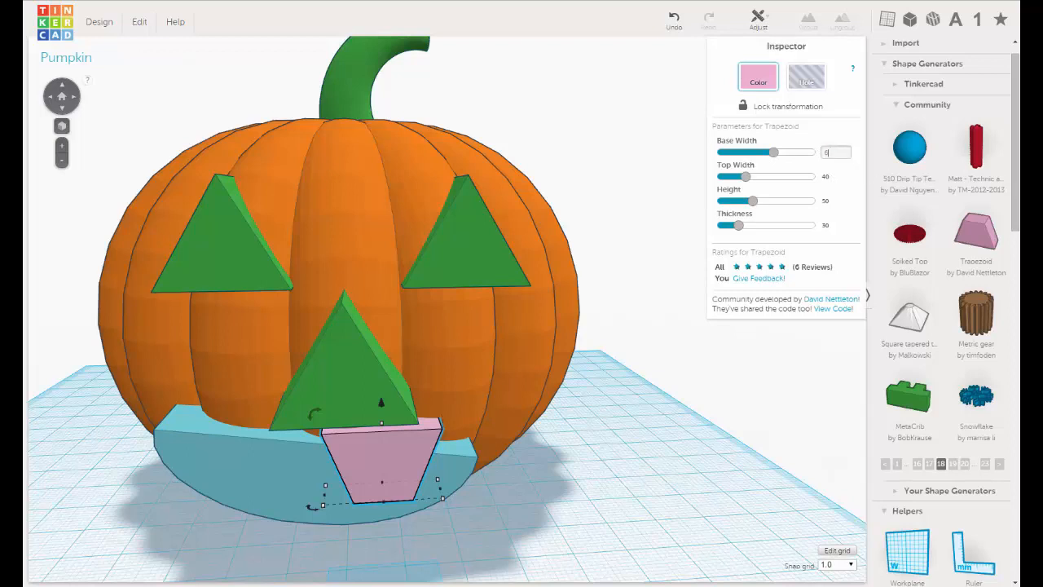
pyautogui.write('60')
pyautogui.press('Return')
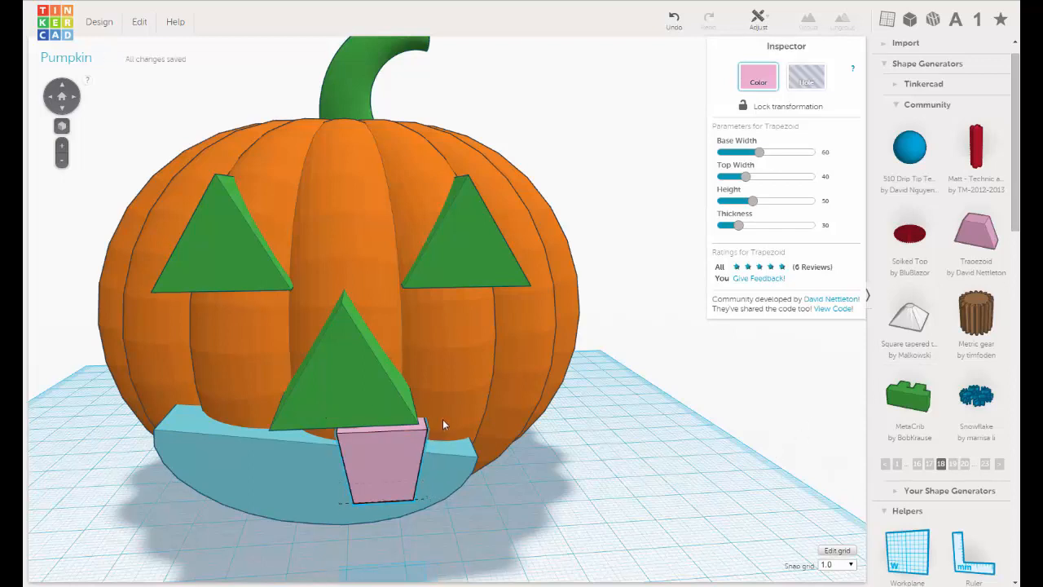
# Stretch the trapezoid's depth so it reaches through the mouth shape.
pyautogui.moveTo(443, 419); pyautogui.dragTo(132, 406, button='right')
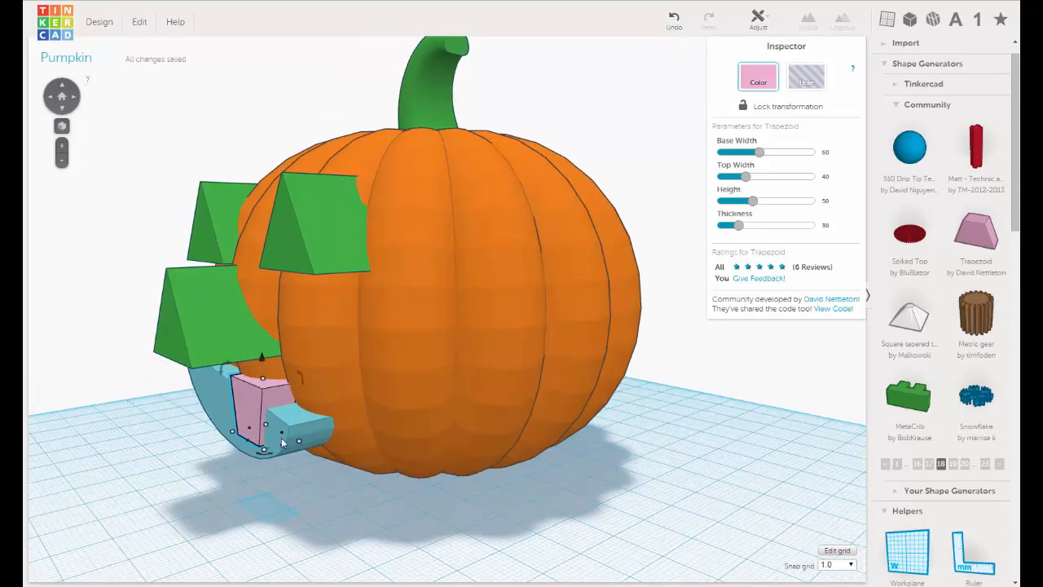
pyautogui.moveTo(285, 431); pyautogui.dragTo(246, 406)
pyautogui.moveTo(246, 407); pyautogui.dragTo(382, 410, button='right')
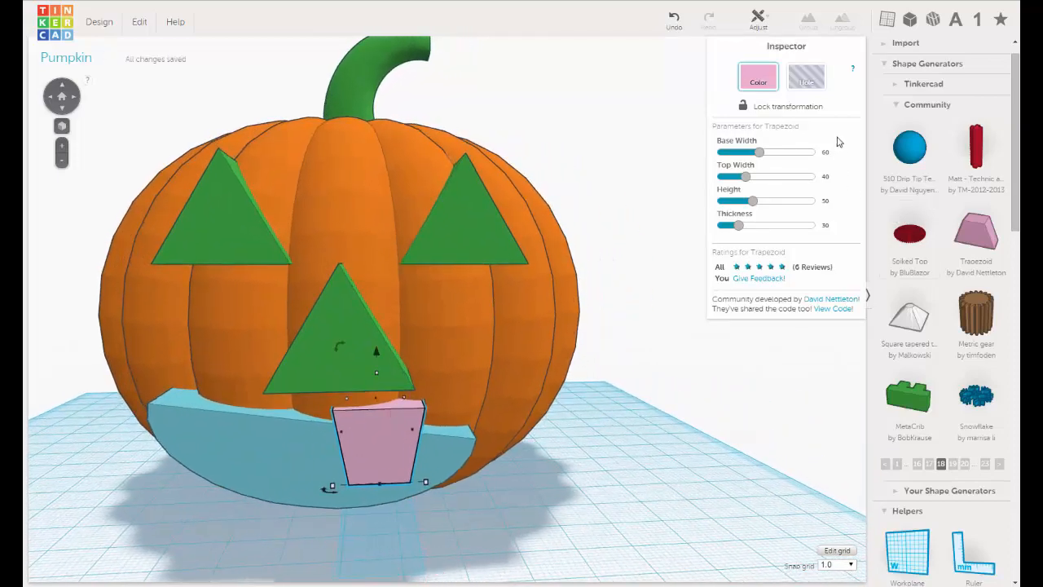
# Turn the trapezoid tooth into a hole and tilt it a few degrees clockwise to follow the mouth's upper edge.
pyautogui.click(807, 77)
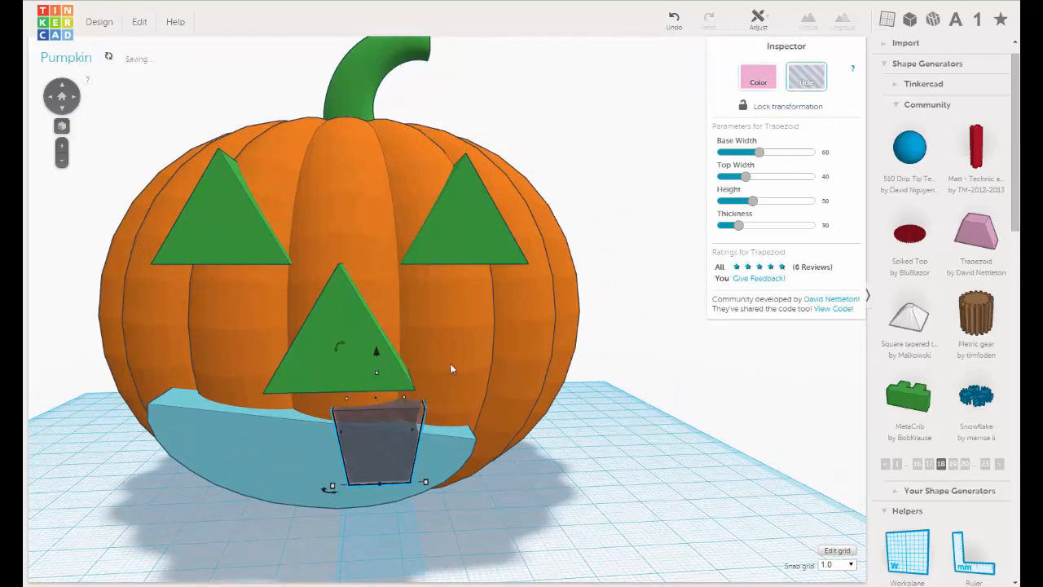
pyautogui.moveTo(451, 364); pyautogui.dragTo(451, 363, button='right')
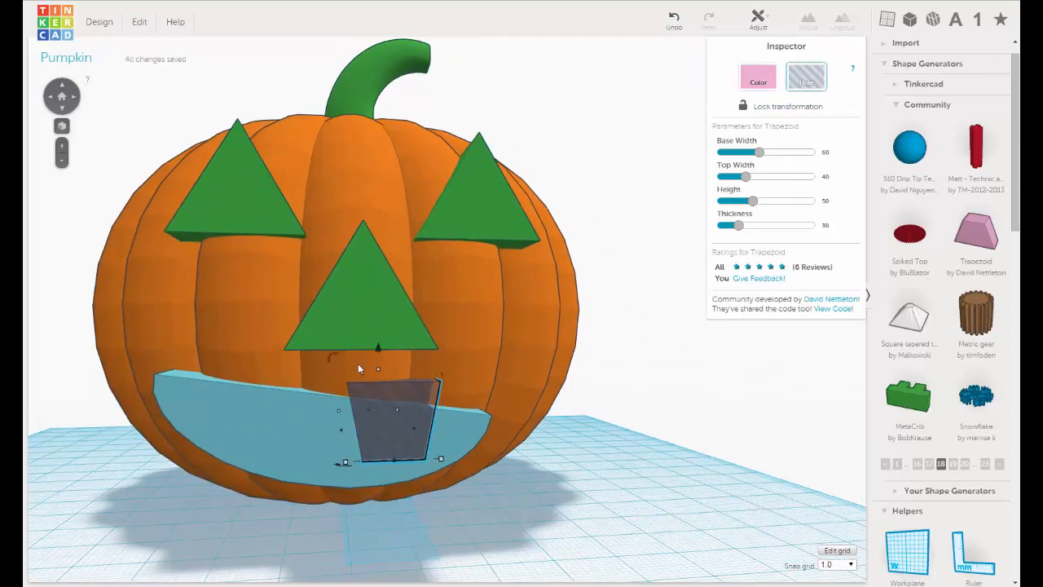
pyautogui.moveTo(332, 356); pyautogui.dragTo(300, 303)
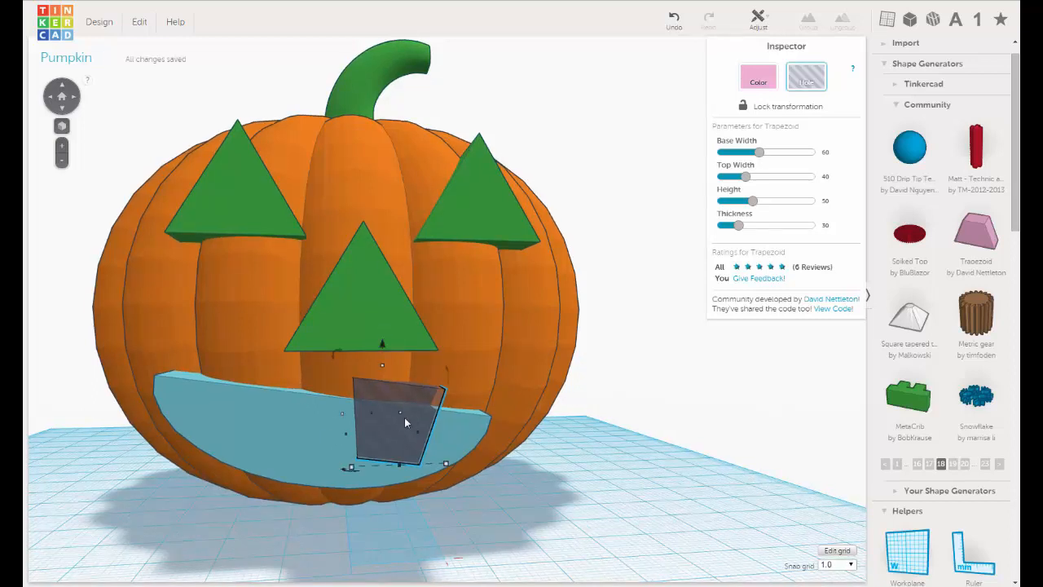
# Duplicate the tooth, move the copy toward the opposite end of the mouth, and nudge it two grid steps back inward.
pyautogui.click(139, 22)
pyautogui.click(137, 75)
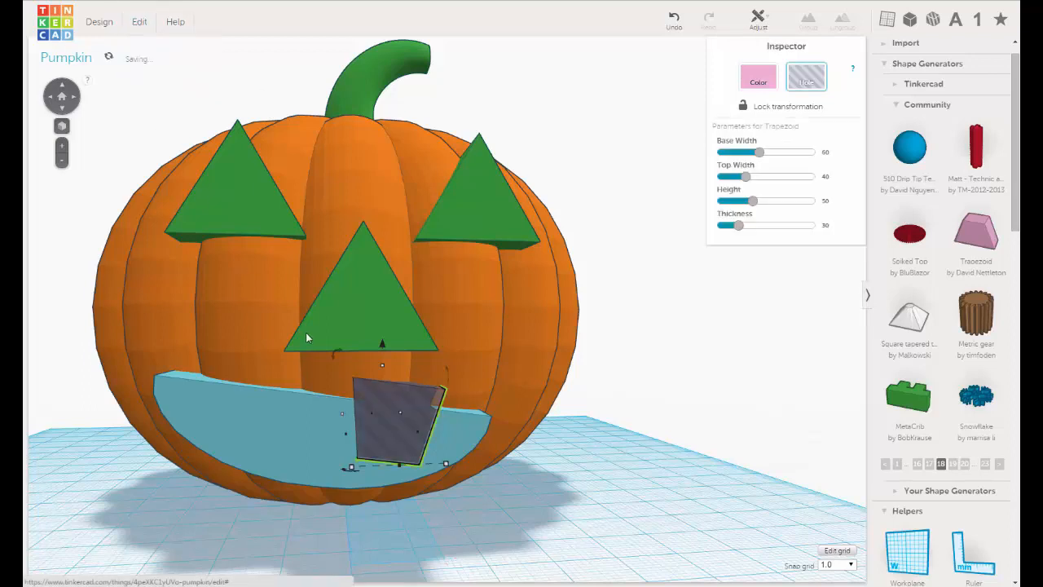
pyautogui.moveTo(391, 410); pyautogui.dragTo(233, 411)
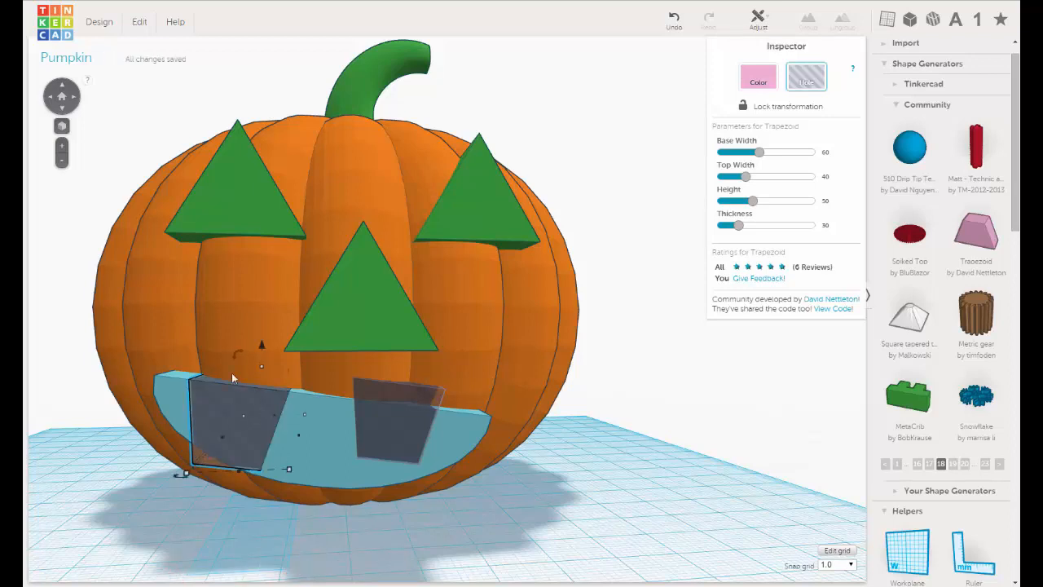
pyautogui.press('Right')
pyautogui.press('Right')
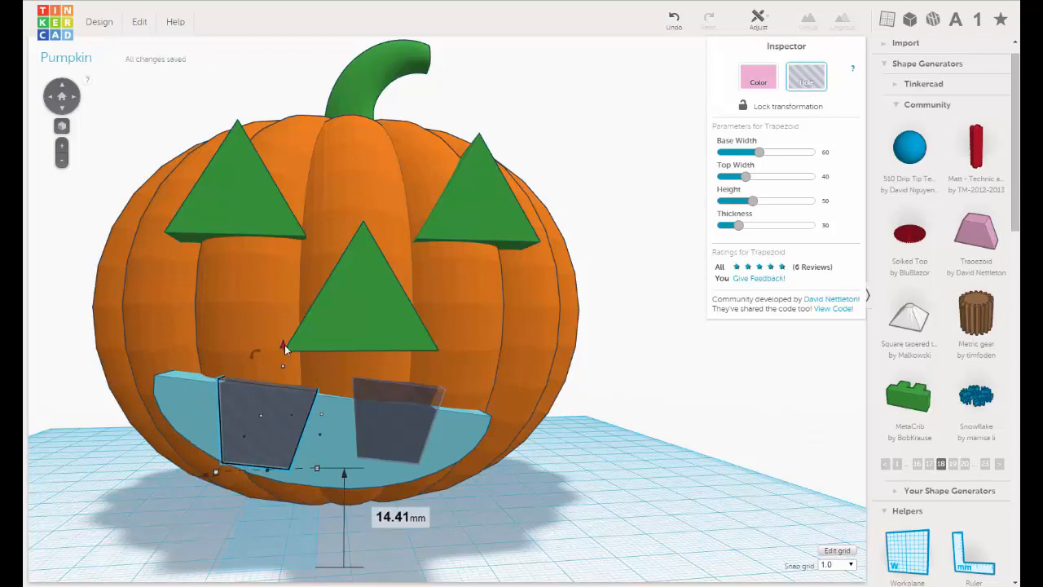
# Tilt the copied tooth slightly counterclockwise, raise it over the mouth's upper edge, and nudge it two grid steps outward.
pyautogui.moveTo(284, 345); pyautogui.dragTo(220, 324)
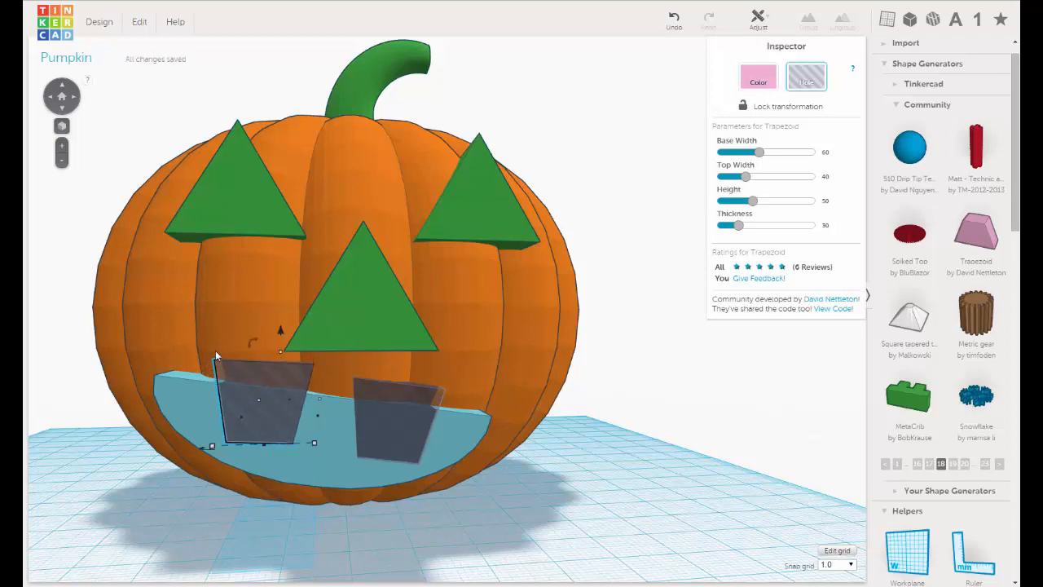
pyautogui.press('Left')
pyautogui.press('Left')
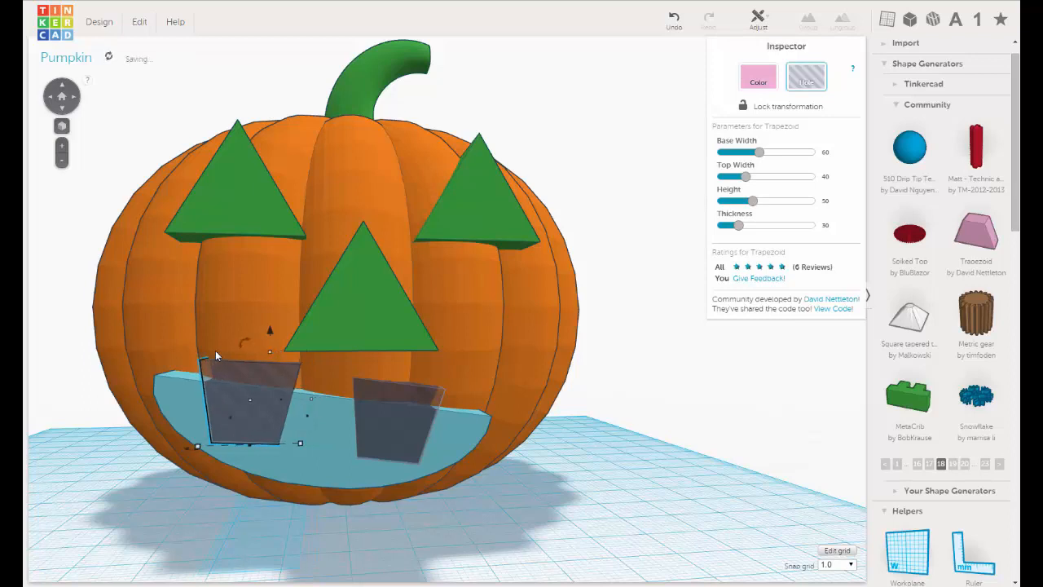
pyautogui.moveTo(268, 328)
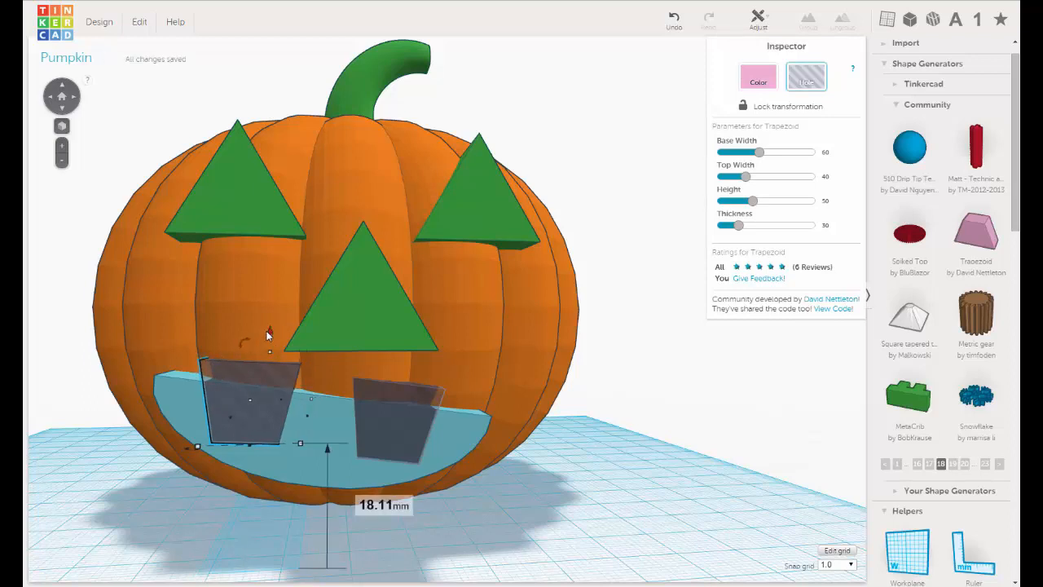
pyautogui.moveTo(268, 329); pyautogui.dragTo(267, 328)
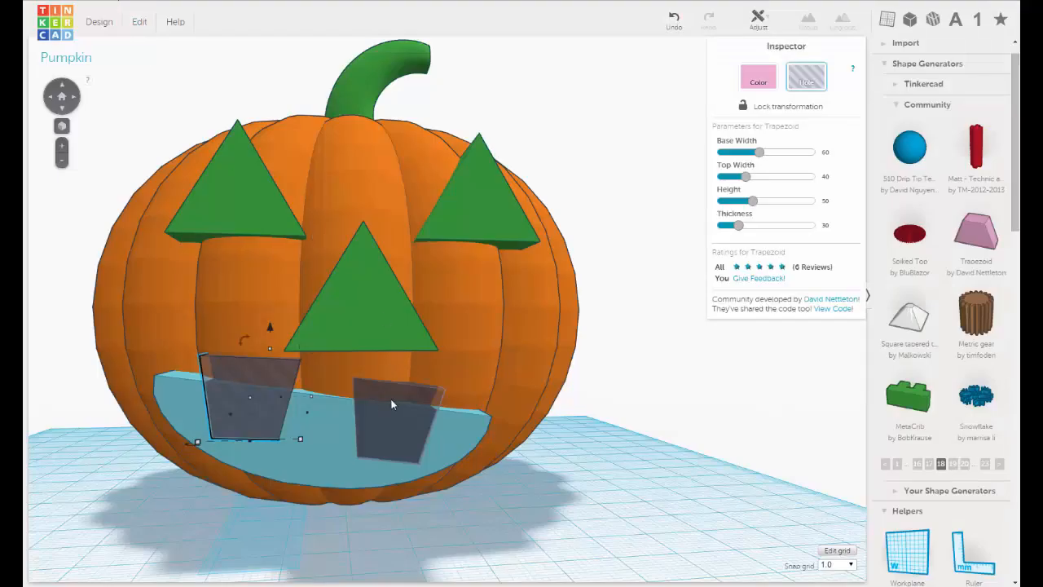
# Nudge the original tooth two grid steps outward and tilt it further clockwise.
pyautogui.click(392, 399)
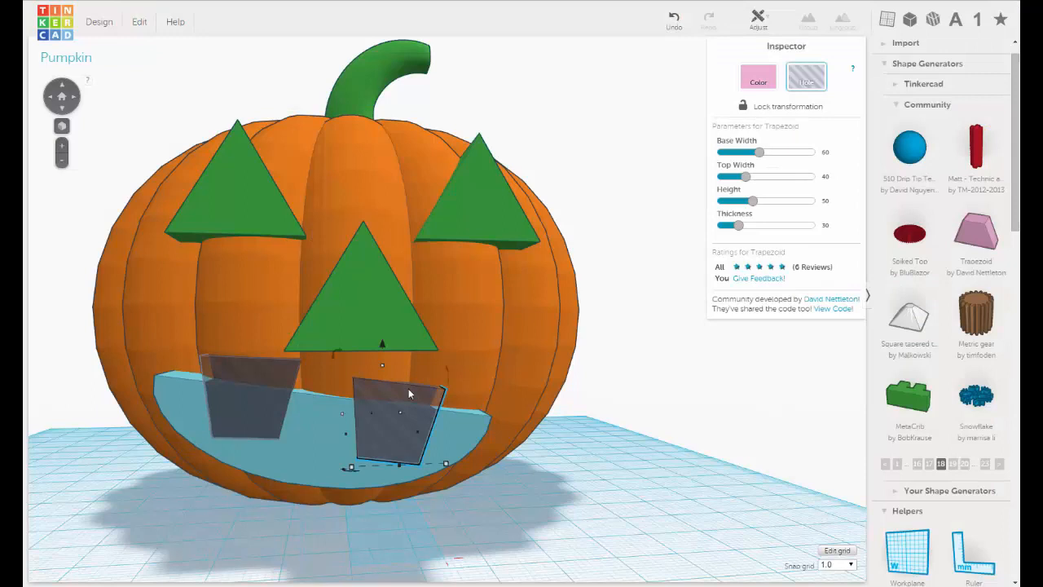
pyautogui.press('Right')
pyautogui.press('Right')
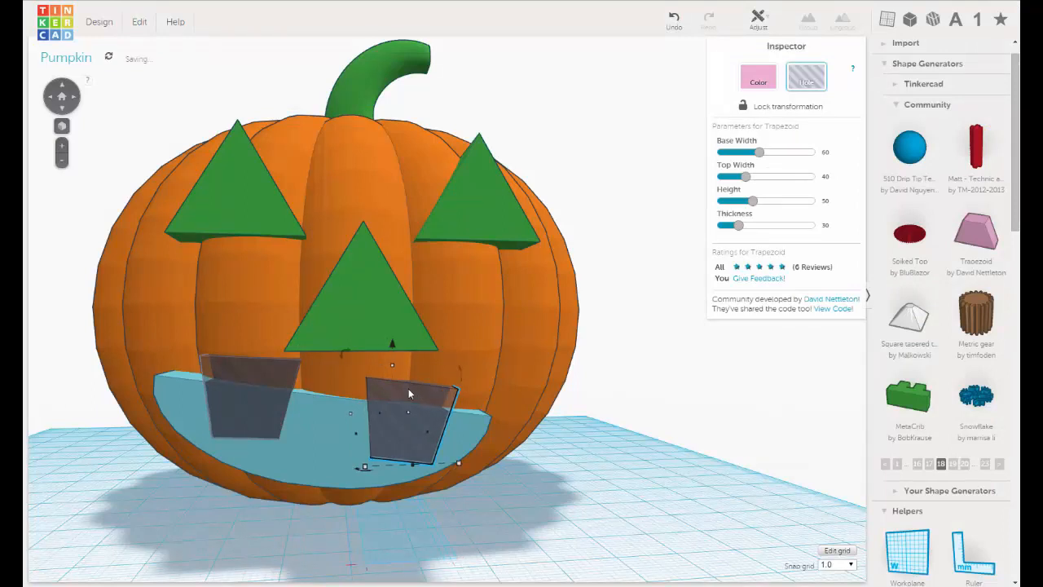
pyautogui.moveTo(408, 390); pyautogui.dragTo(409, 380, button='right')
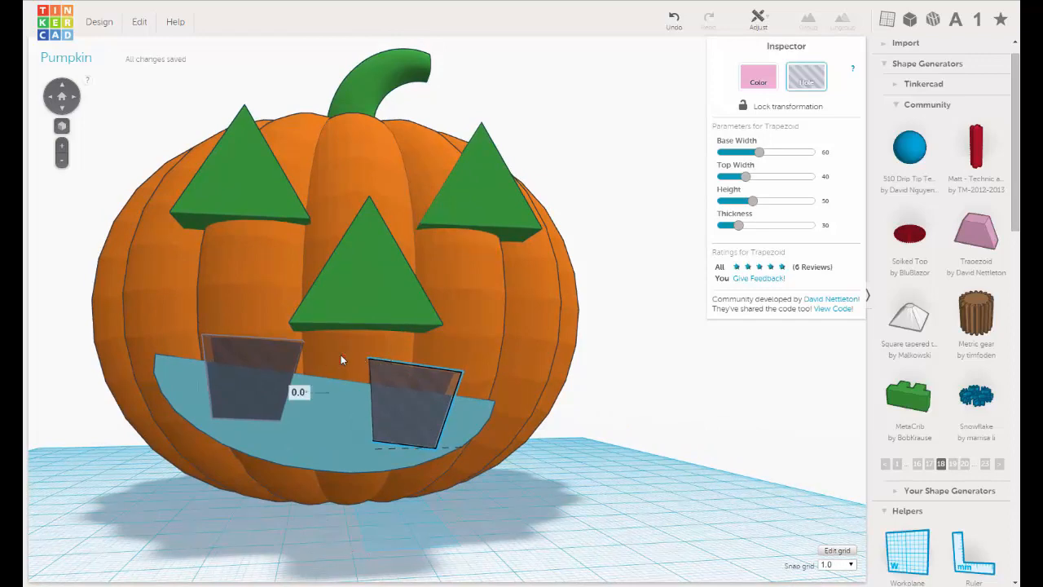
pyautogui.moveTo(338, 340); pyautogui.dragTo(338, 340)
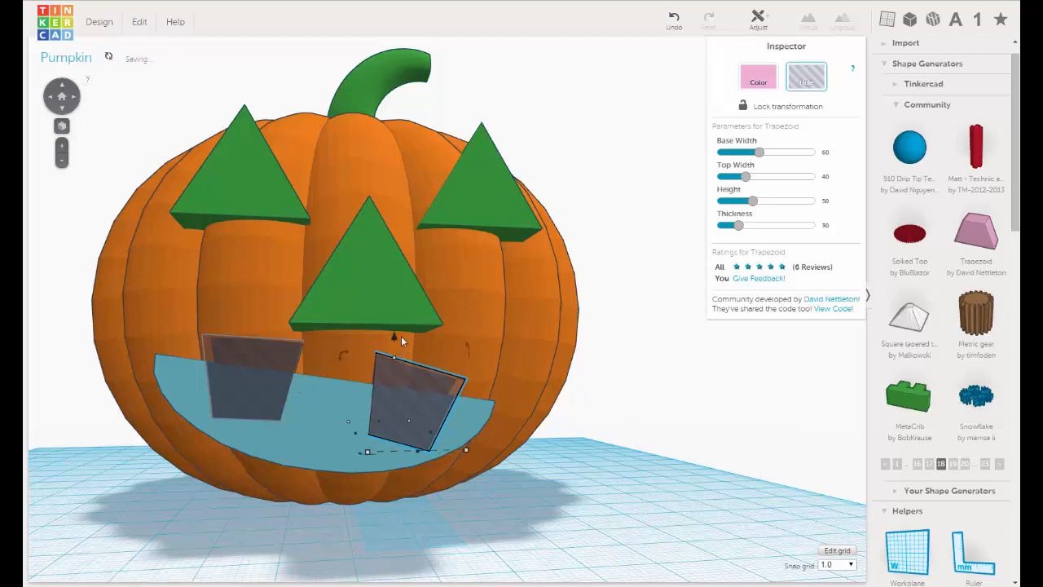
# Duplicate the original tooth and rotate the copy so its wide base faces down.
pyautogui.click(139, 25)
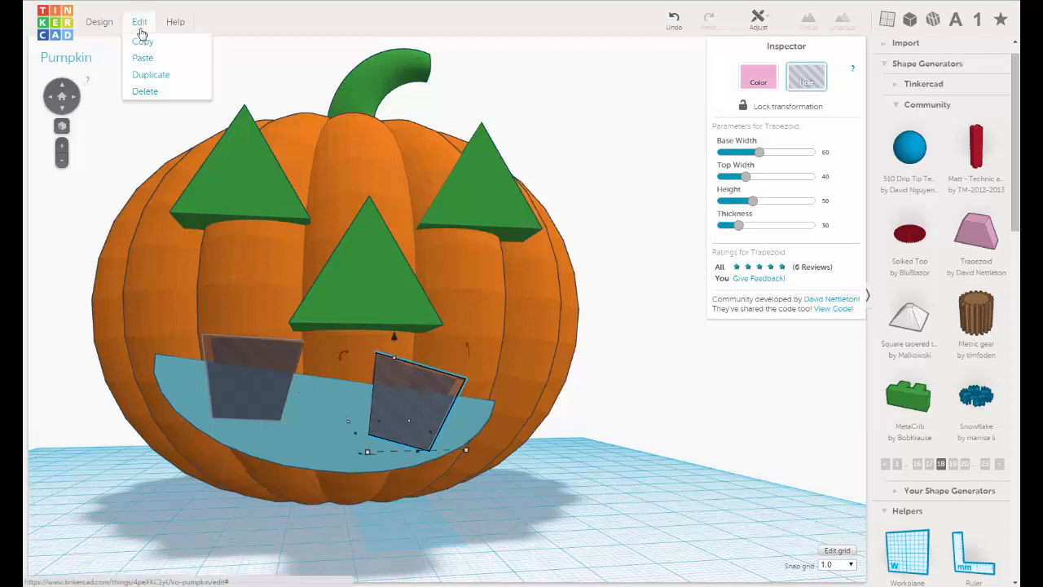
pyautogui.click(141, 76)
pyautogui.moveTo(344, 353); pyautogui.dragTo(474, 460)
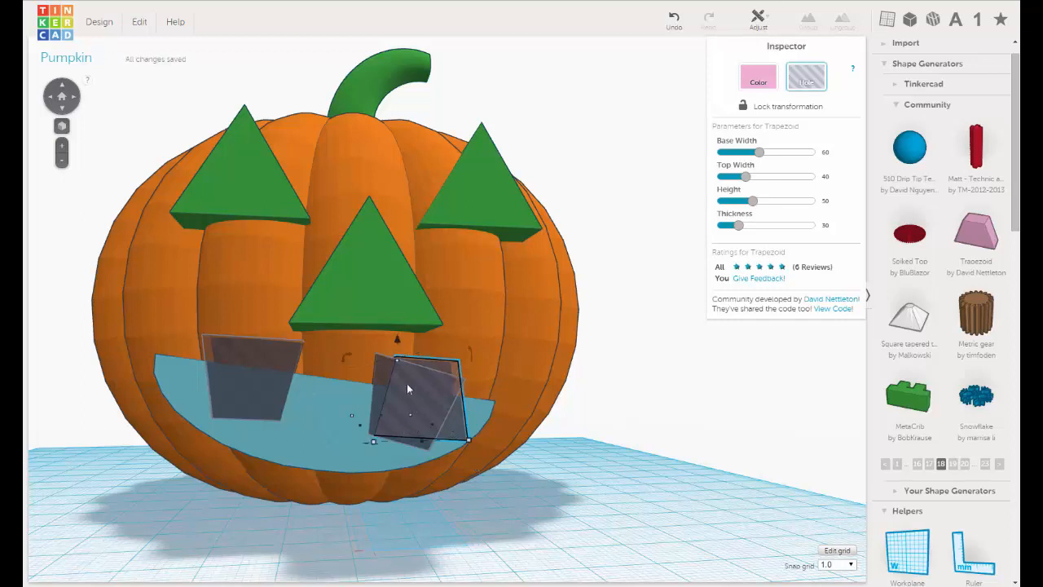
# Nudge the upright tooth copy sideways into the gap between the two upper teeth.
pyautogui.press('Left')
pyautogui.press('Left')
pyautogui.press('Left')
pyautogui.press('Left')
pyautogui.press('Left')
pyautogui.press('Left')
pyautogui.press('Left')
pyautogui.press('Left')
pyautogui.press('Left')
pyautogui.press('Left')
pyautogui.press('Left')
pyautogui.press('Left')
pyautogui.press('Left')
pyautogui.press('Left')
pyautogui.press('Left')
pyautogui.press('Left')
pyautogui.press('Left')
pyautogui.press('Left')
pyautogui.press('Left')
pyautogui.press('Left')
pyautogui.press('Left')
pyautogui.press('Left')
pyautogui.press('Left')
pyautogui.press('Left')
pyautogui.press('Left')
pyautogui.press('Left')
pyautogui.press('Left')
pyautogui.press('Left')
pyautogui.press('Left')
pyautogui.press('Left')
pyautogui.press('Left')
pyautogui.press('Left')
pyautogui.press('Left')
pyautogui.press('Left')
pyautogui.press('Left')
pyautogui.press('Left')
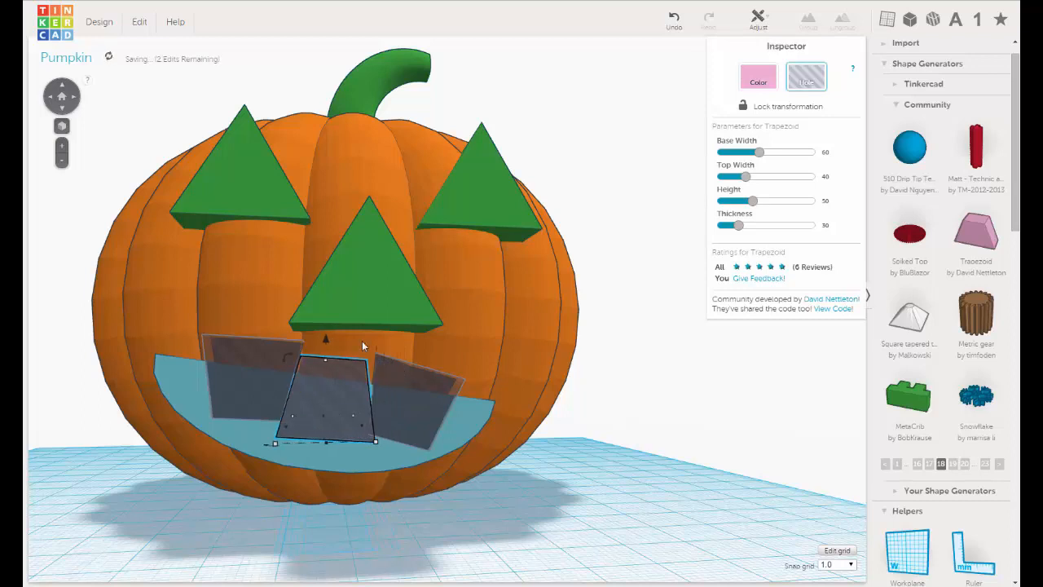
pyautogui.click(323, 339)
pyautogui.click(331, 368)
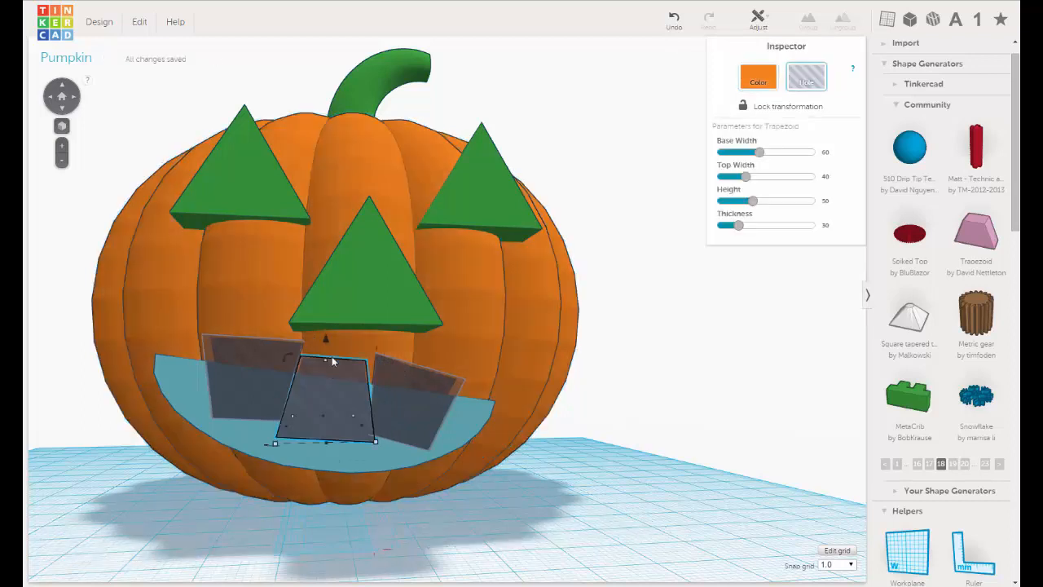
# Lower the upright tooth about 6 mm onto the mouth's lower edge and scale it down.
pyautogui.moveTo(326, 339); pyautogui.dragTo(326, 377)
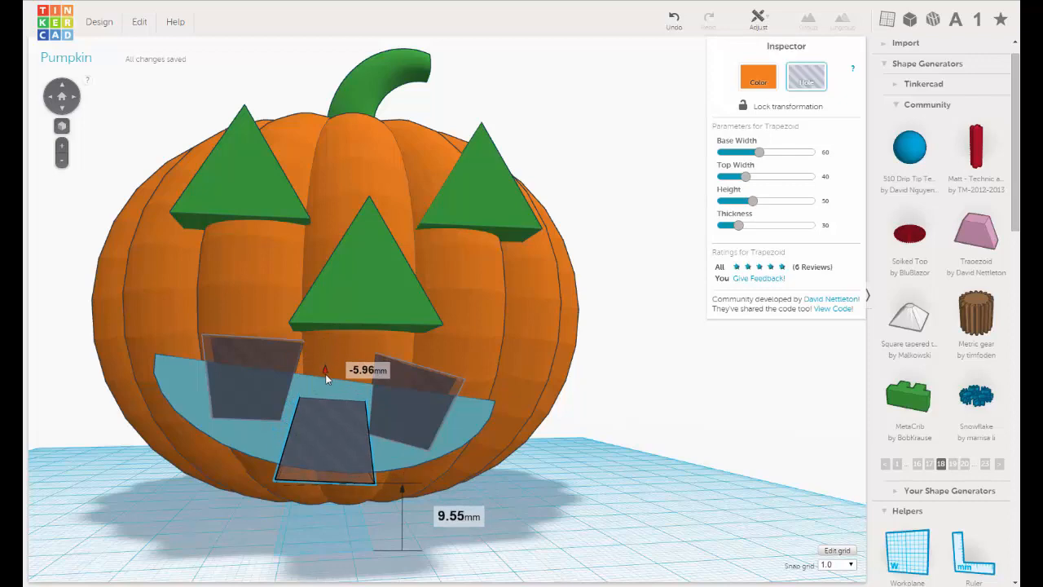
pyautogui.moveTo(363, 428); pyautogui.dragTo(365, 361, button='middle')
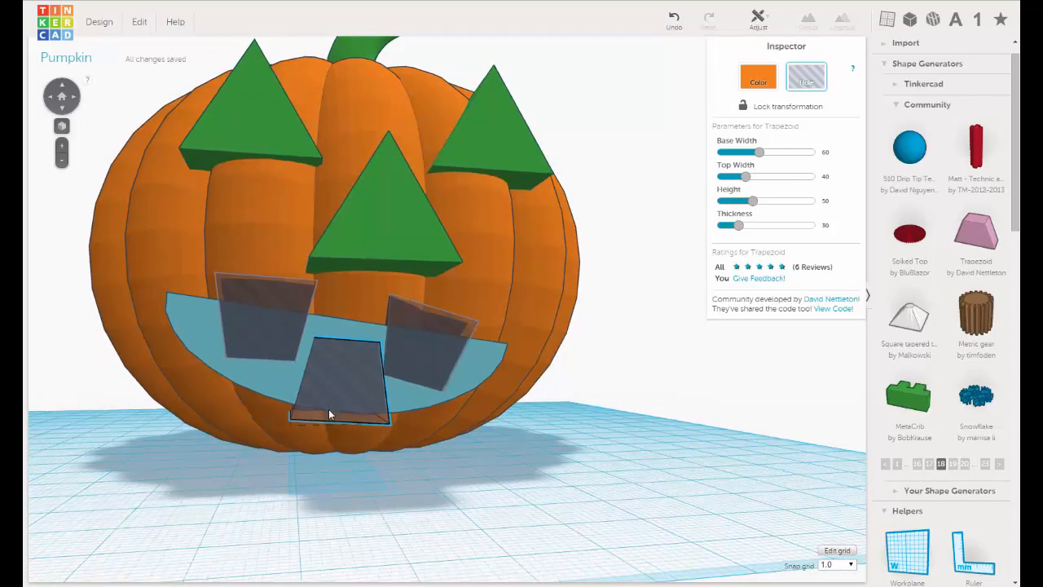
pyautogui.moveTo(328, 414); pyautogui.dragTo(353, 502, button='right')
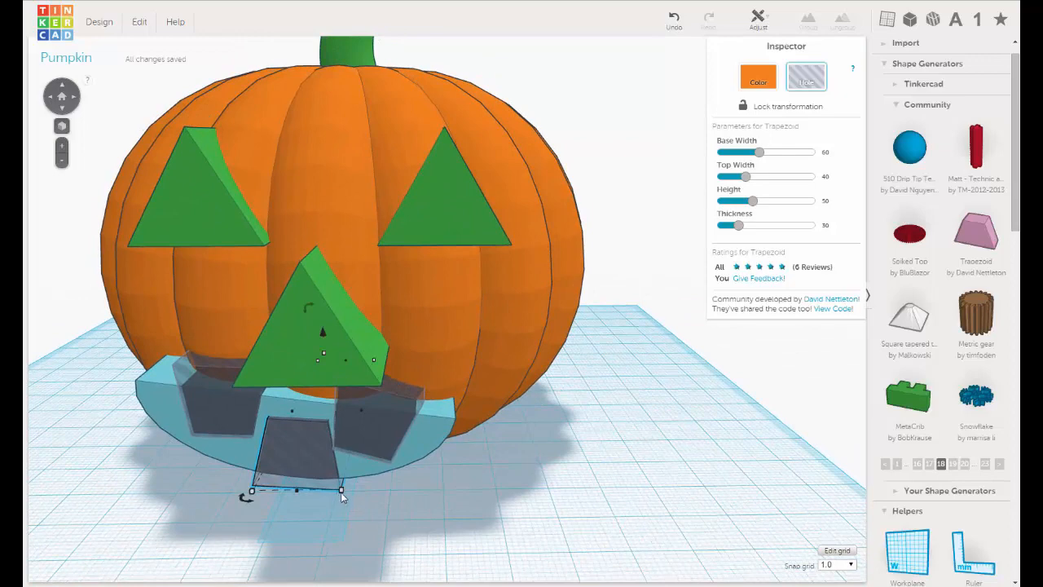
pyautogui.moveTo(340, 490); pyautogui.dragTo(282, 462)
# Nudge the lower tooth six grid steps outward from the pumpkin so it protrudes past the mouth's front face.
pyautogui.moveTo(282, 463); pyautogui.dragTo(245, 450, button='right')
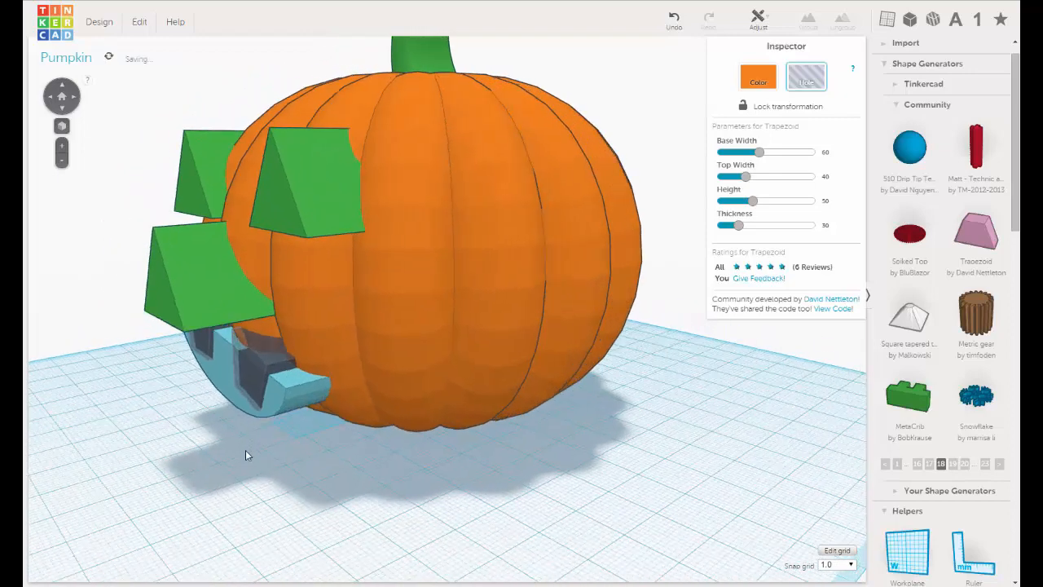
pyautogui.press('Left')
pyautogui.press('Left')
pyautogui.press('Left')
pyautogui.press('Left')
pyautogui.press('Left')
pyautogui.press('Left')
pyautogui.press('Left')
pyautogui.press('Left')
pyautogui.press('Left')
pyautogui.press('Left')
pyautogui.press('Left')
pyautogui.press('Left')
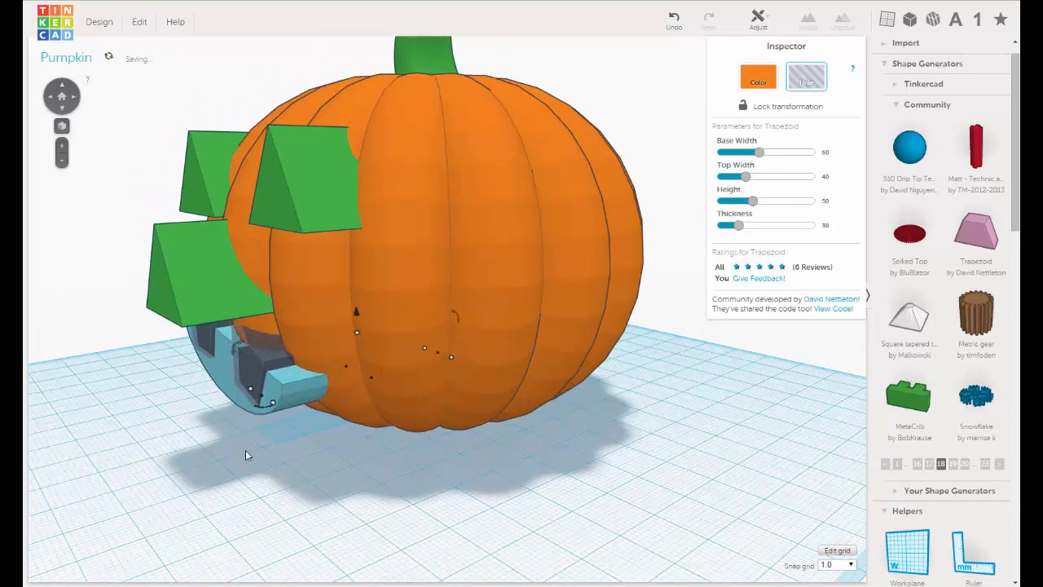
pyautogui.press('Left')
pyautogui.press('Left')
pyautogui.press('Left')
pyautogui.press('Left')
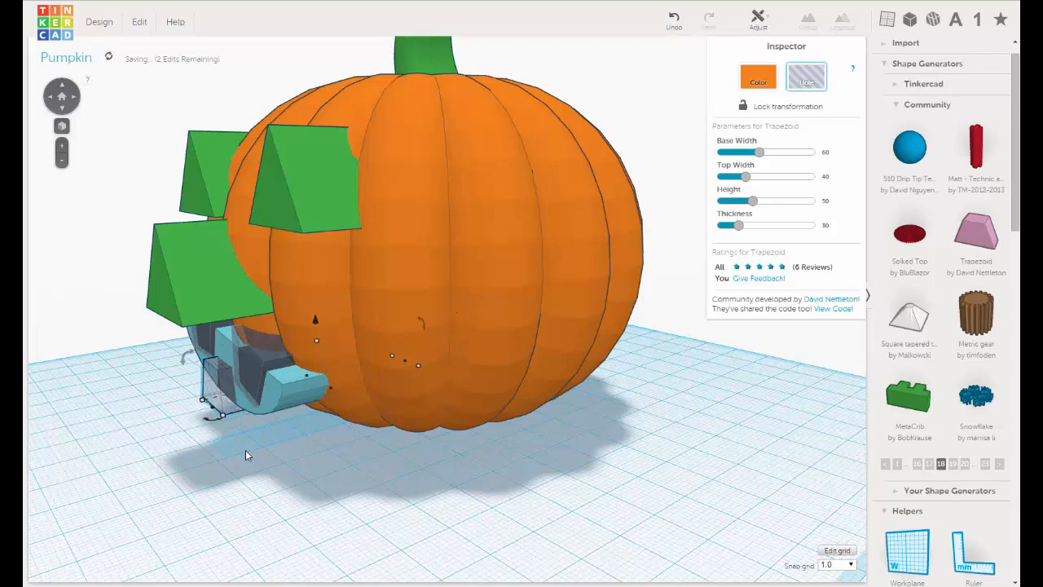
# Nudge the lower tooth one grid step sideways between the upper teeth and lower it further across the mouth's lower edge.
pyautogui.moveTo(408, 458); pyautogui.dragTo(484, 451, button='right')
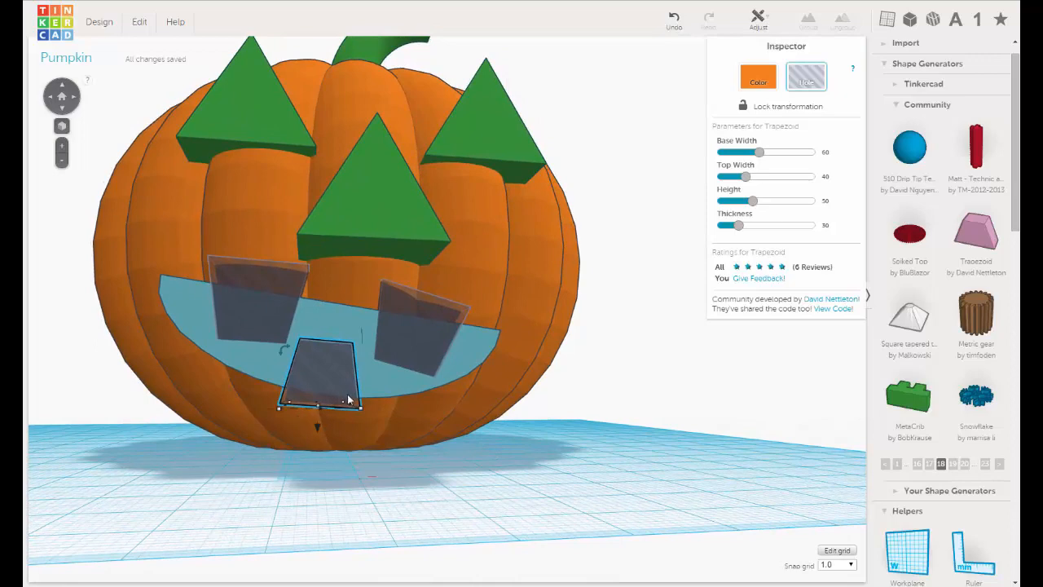
pyautogui.press('Right')
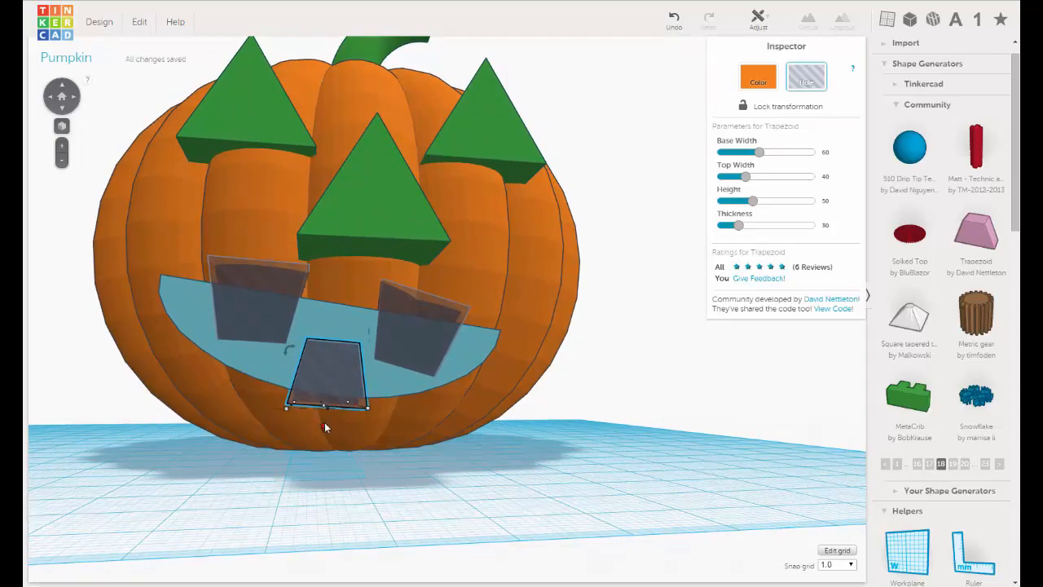
pyautogui.moveTo(325, 423); pyautogui.dragTo(325, 442)
pyautogui.moveTo(365, 424); pyautogui.dragTo(360, 426, button='right')
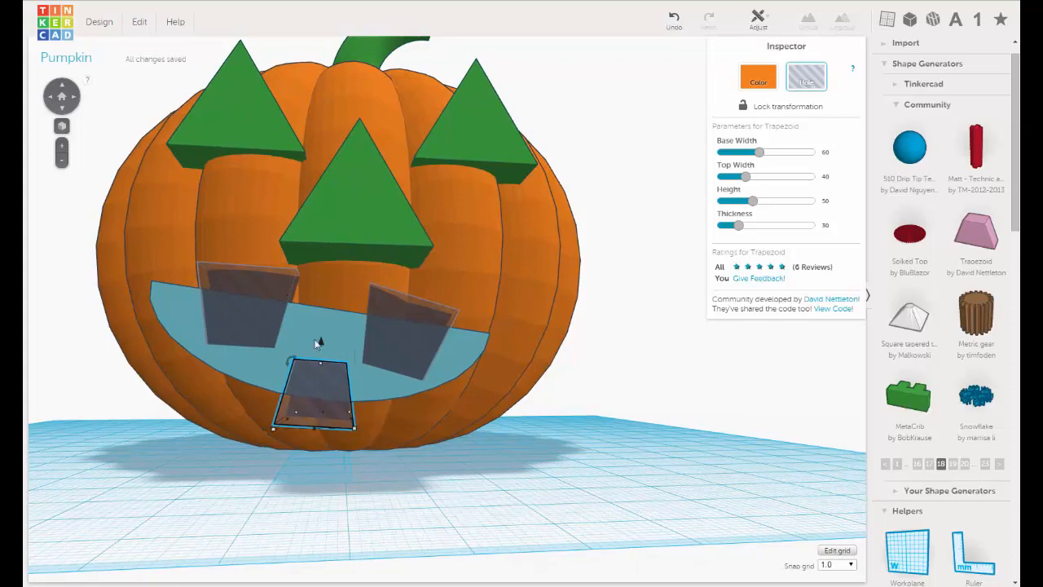
pyautogui.moveTo(327, 372); pyautogui.dragTo(421, 383, button='right')
pyautogui.moveTo(420, 410); pyautogui.dragTo(424, 431, button='middle')
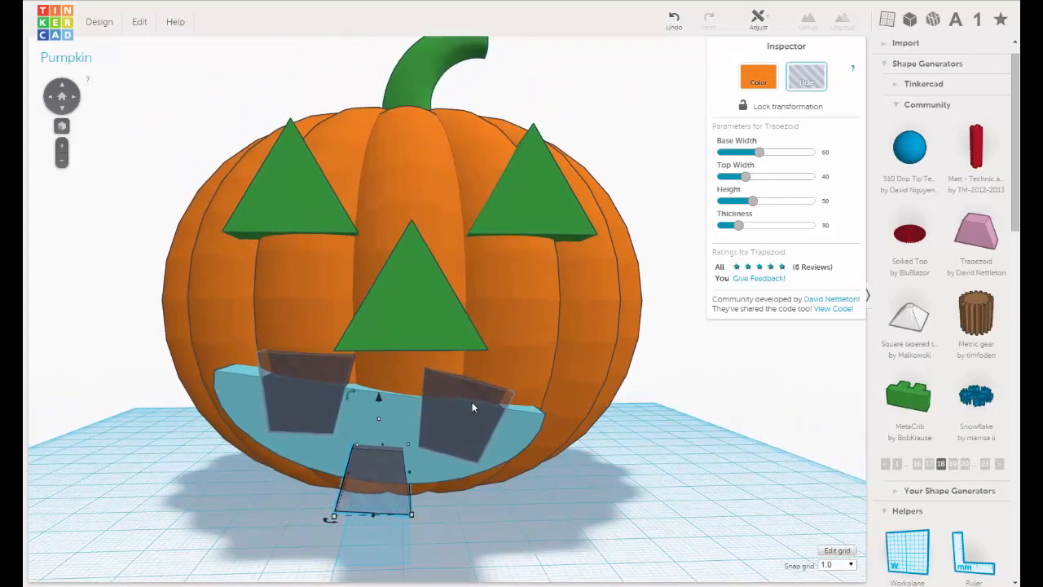
pyautogui.moveTo(473, 402); pyautogui.dragTo(468, 391, button='middle')
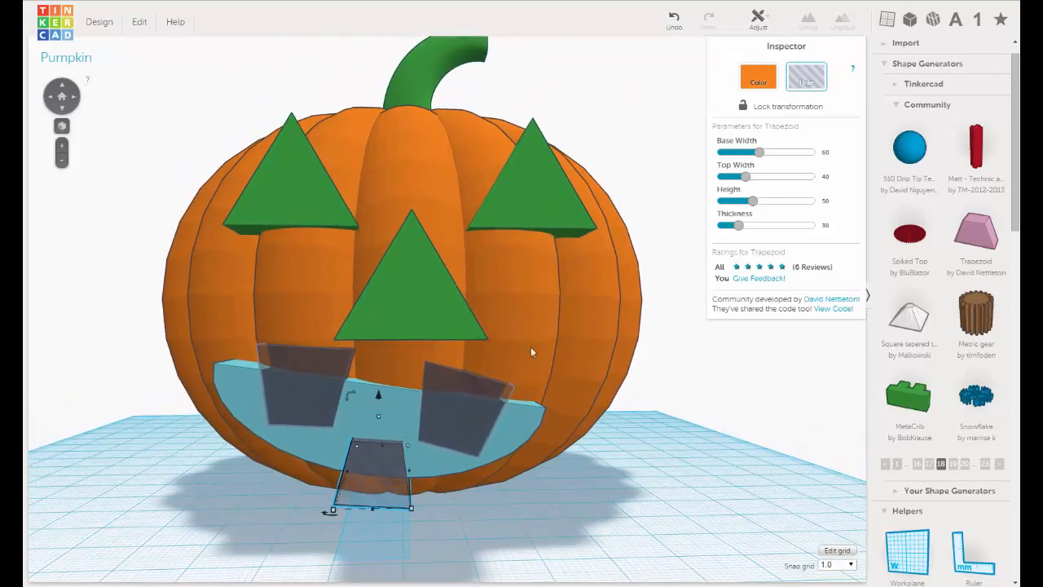